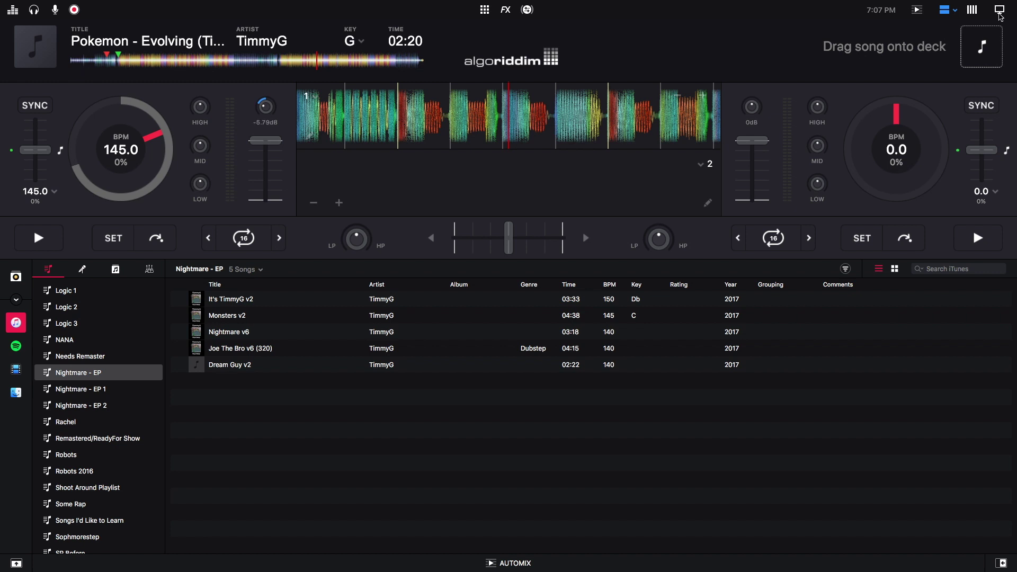
In video mode, play the left deck's track to drive the Triangles visuals, pausing at 02:33.
{"action": "left_click", "coordinate": [999, 12]}
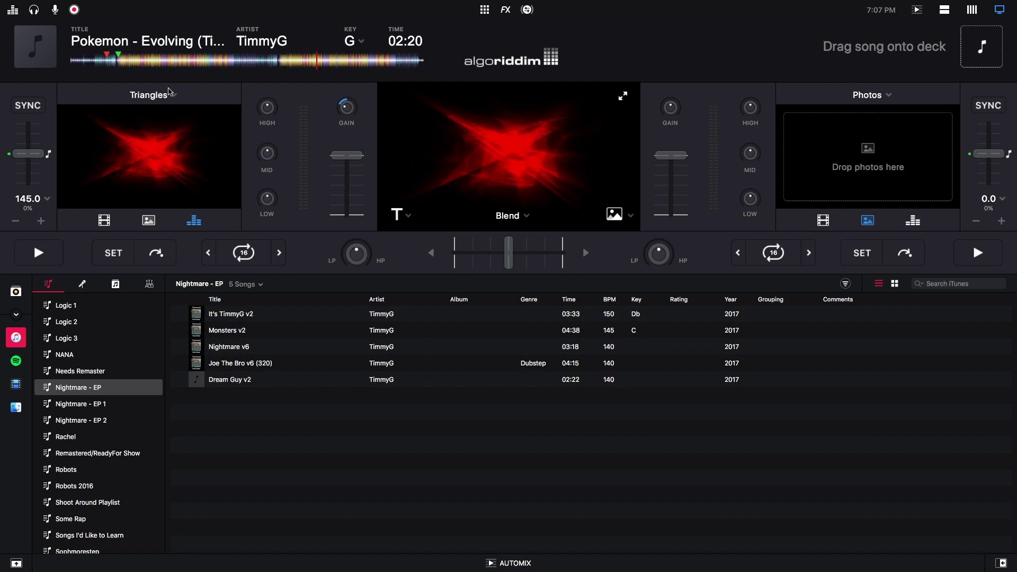
{"action": "left_click", "coordinate": [37, 256]}
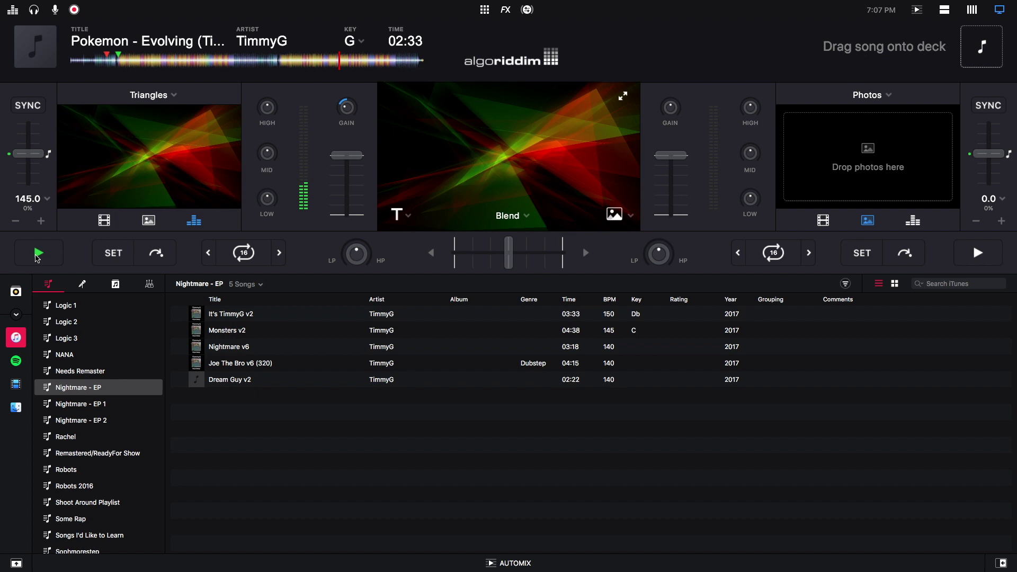
{"action": "left_click", "coordinate": [36, 254]}
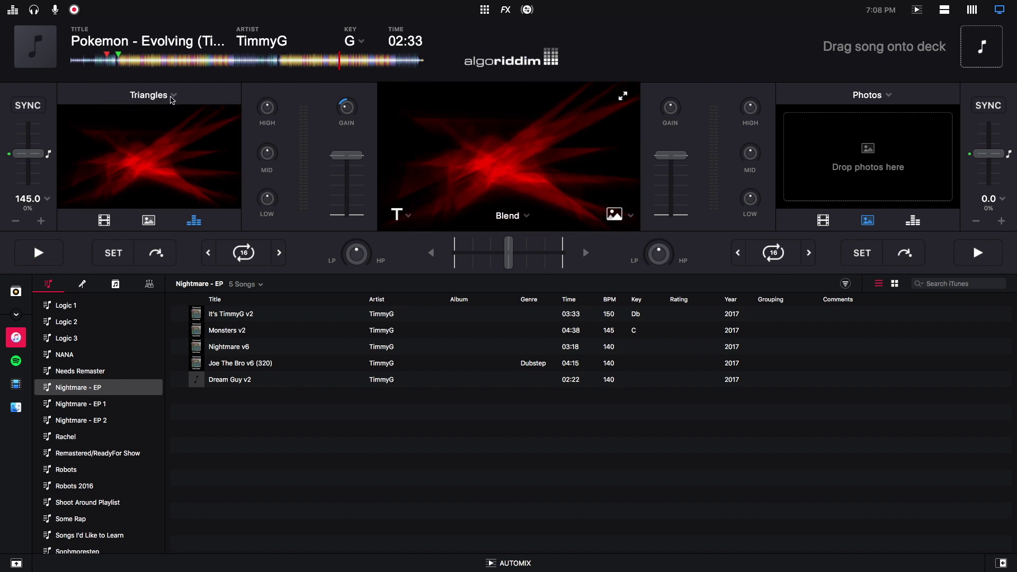
Switch the left deck's visualizer to Cube, resume playback, then change to Halos.
{"action": "left_click", "coordinate": [174, 96]}
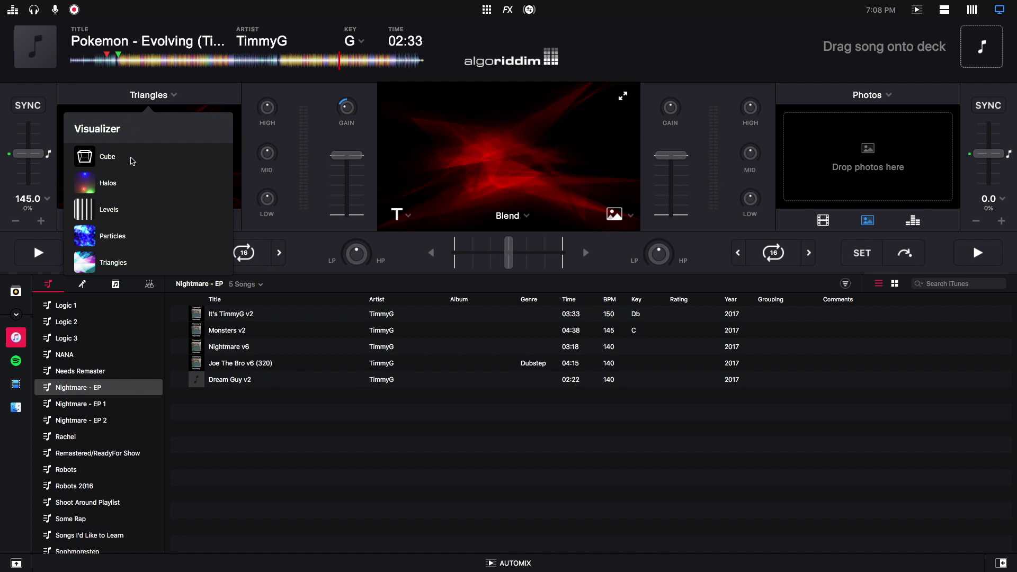
{"action": "left_click", "coordinate": [108, 156]}
{"action": "left_click", "coordinate": [38, 253]}
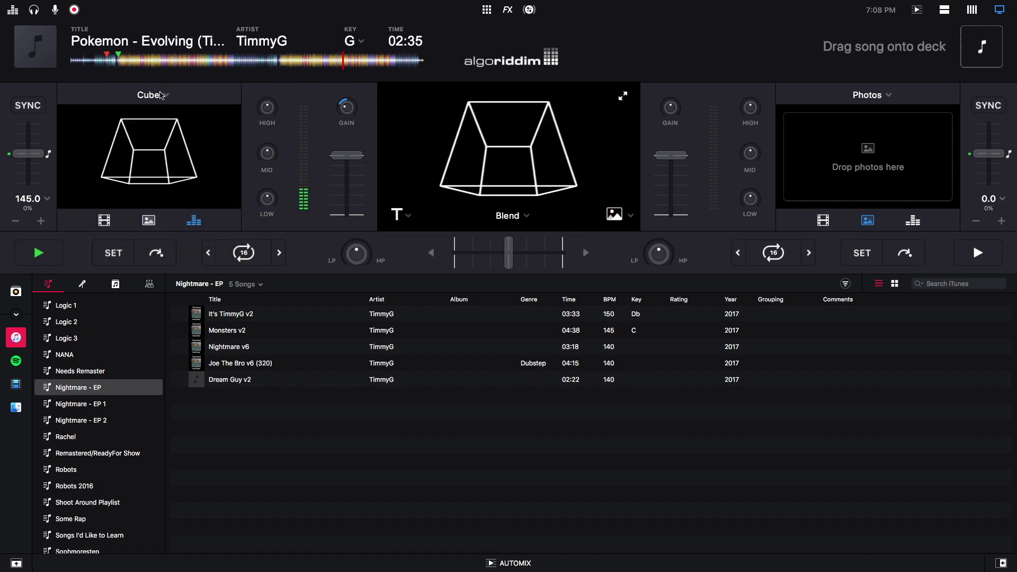
{"action": "left_click", "coordinate": [162, 95]}
{"action": "left_click", "coordinate": [125, 184]}
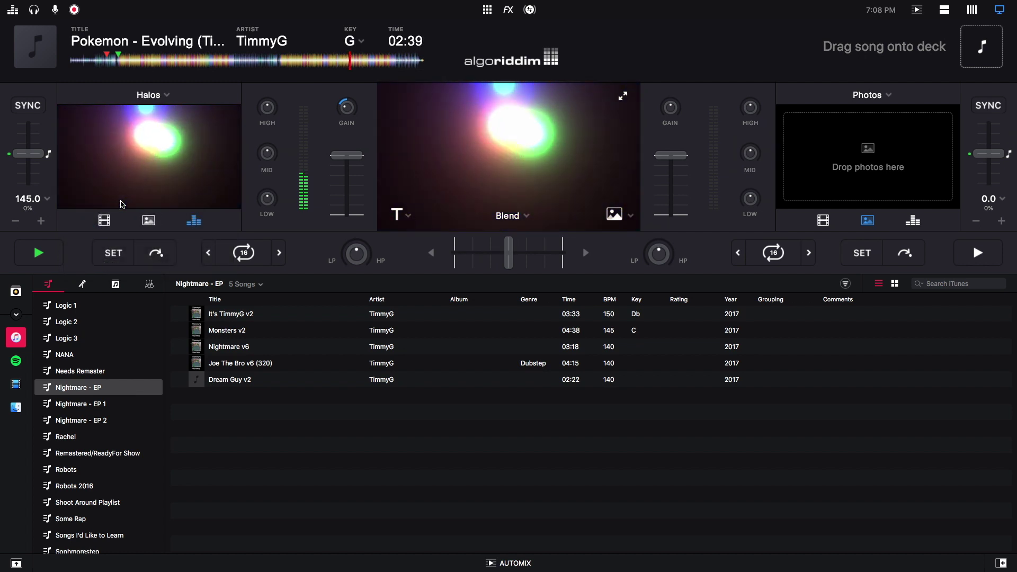
Preview the Levels and Particles visualizers, return to Triangles and pause at 02:55.
{"action": "left_click", "coordinate": [162, 104]}
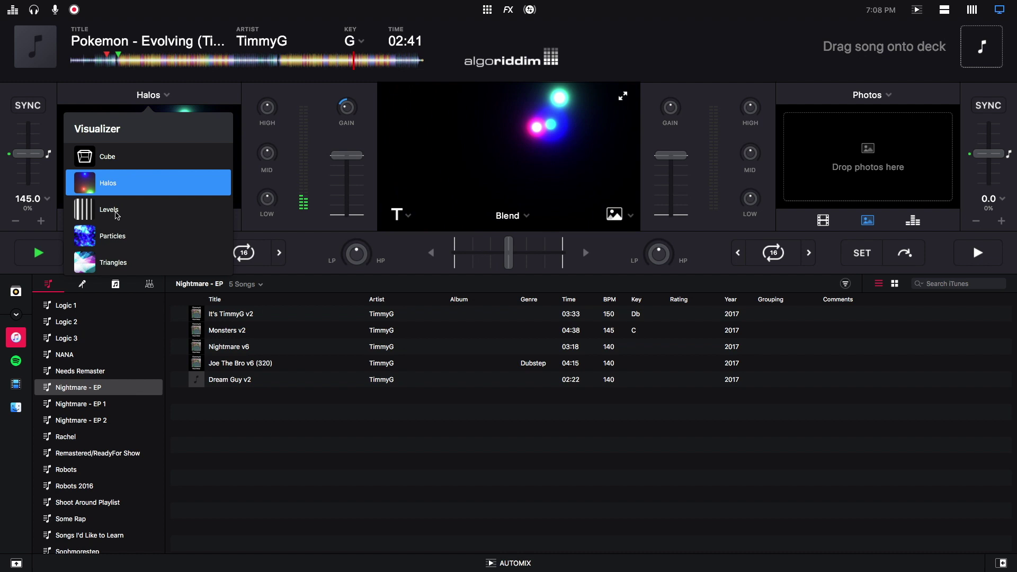
{"action": "left_click", "coordinate": [114, 211]}
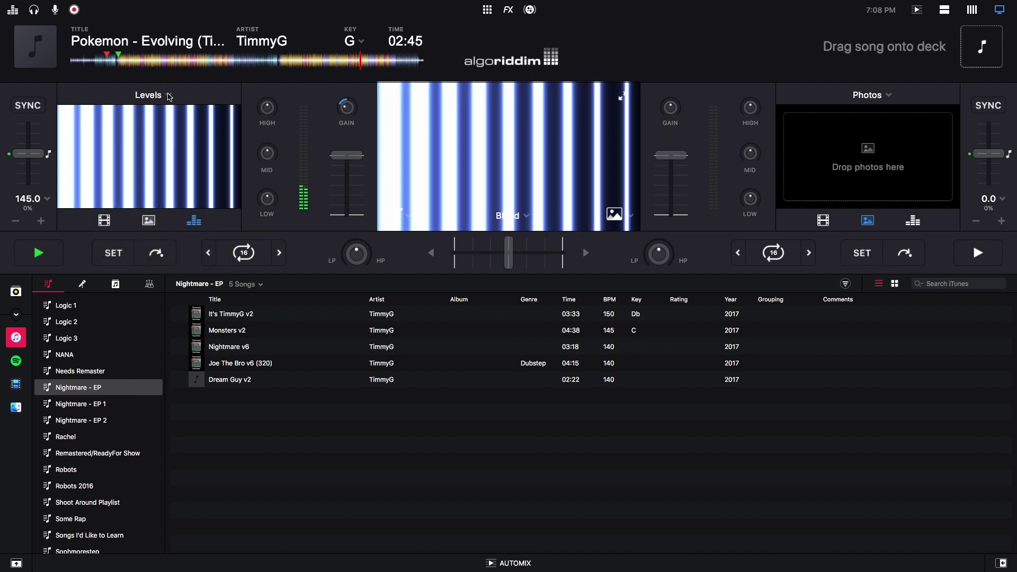
{"action": "left_click", "coordinate": [152, 96]}
{"action": "left_click", "coordinate": [112, 235]}
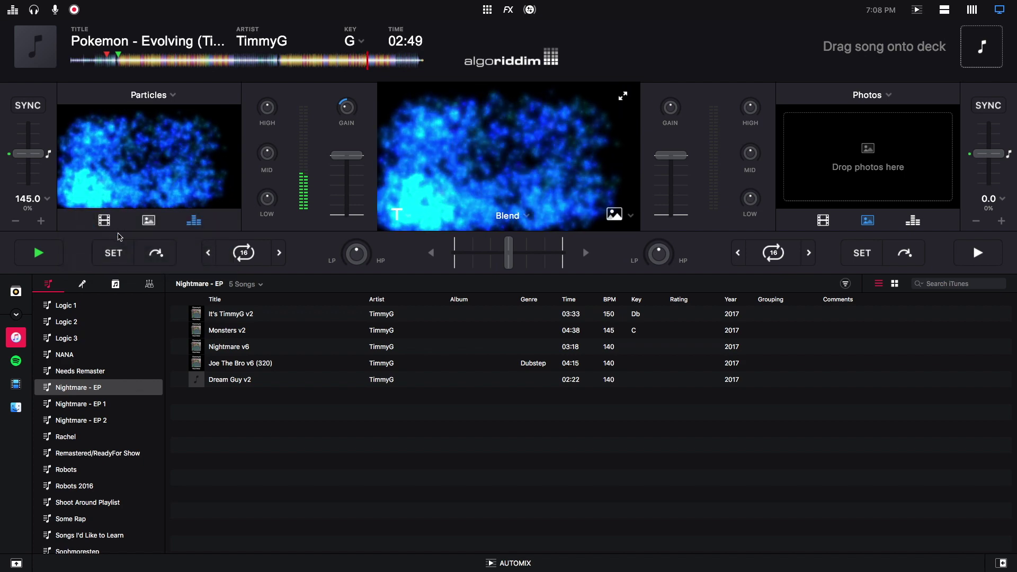
{"action": "left_click", "coordinate": [170, 97]}
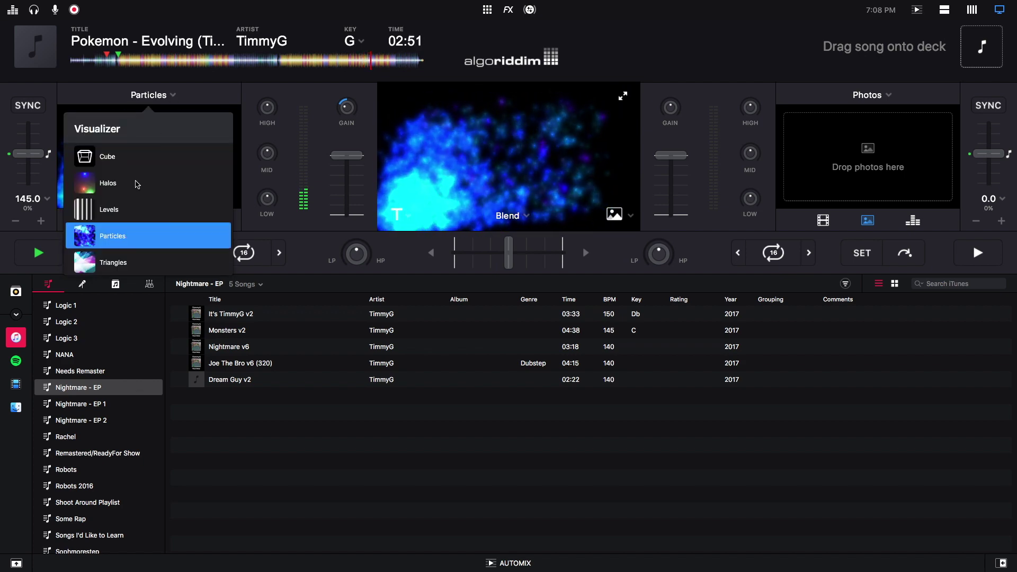
{"action": "left_click", "coordinate": [108, 262]}
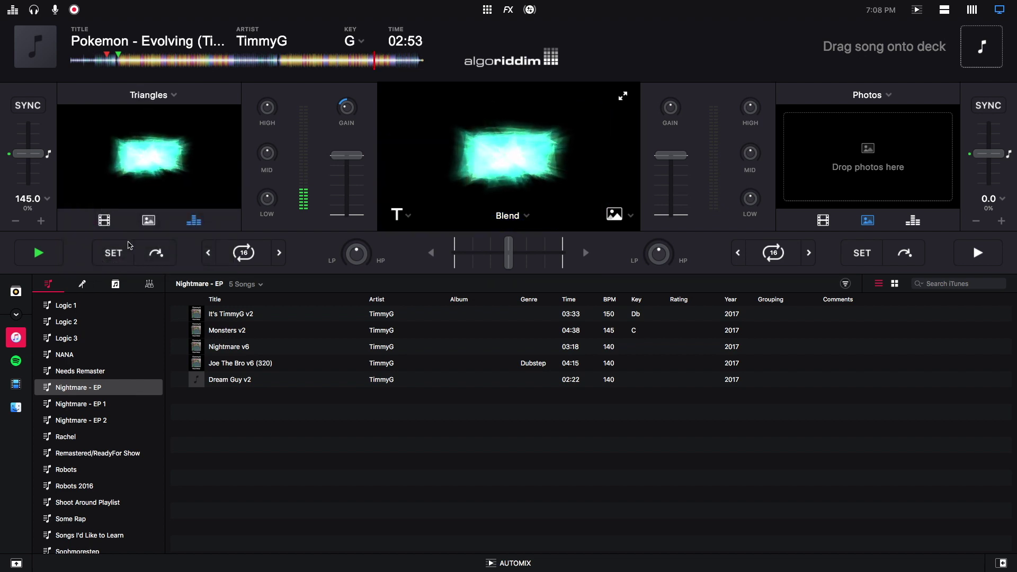
{"action": "left_click", "coordinate": [43, 254]}
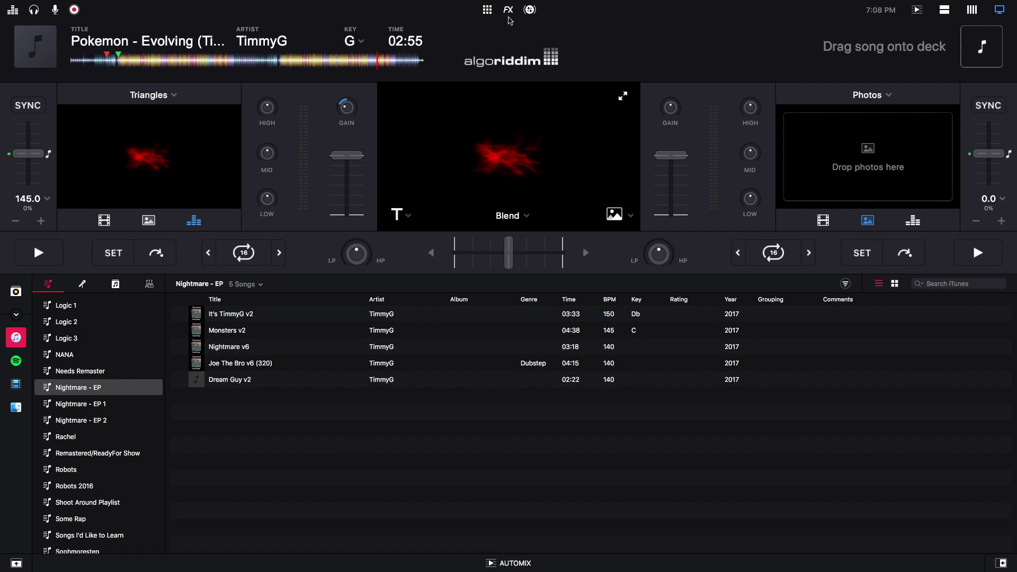
Show the FX row and load Grid EQ from the Visual effects into deck 1's first slot.
{"action": "left_click", "coordinate": [508, 11]}
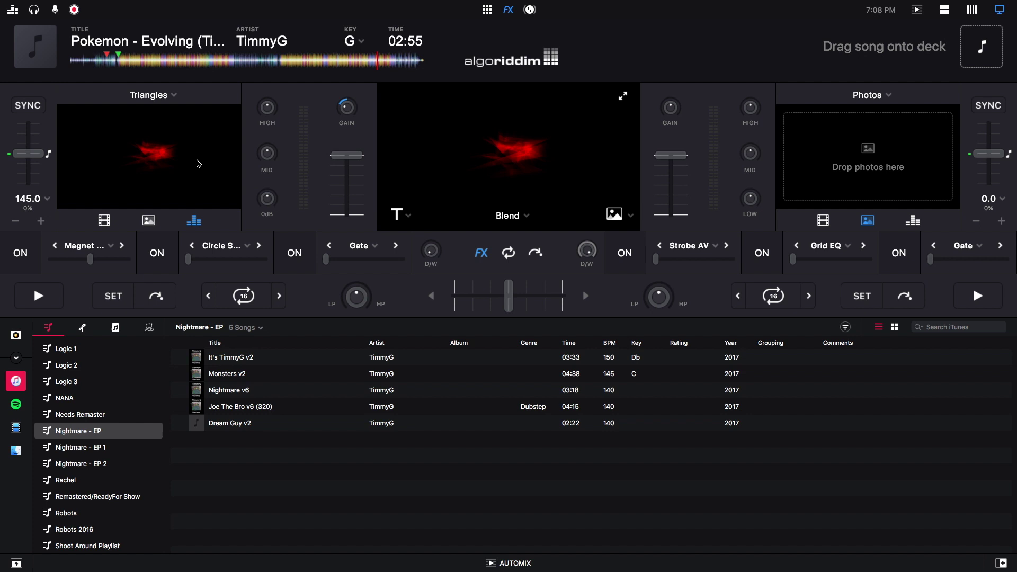
{"action": "left_click", "coordinate": [112, 247]}
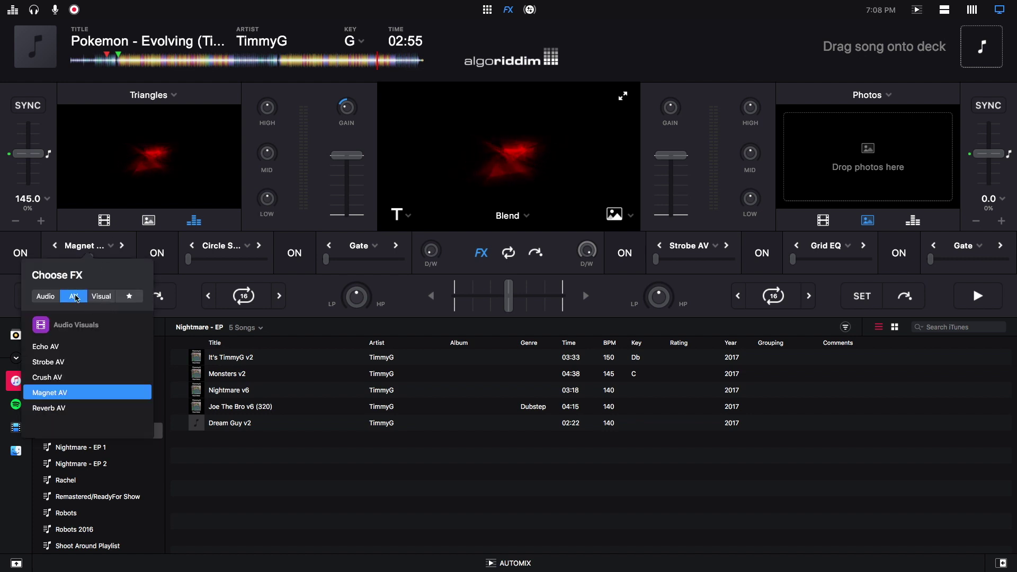
{"action": "left_click", "coordinate": [102, 296]}
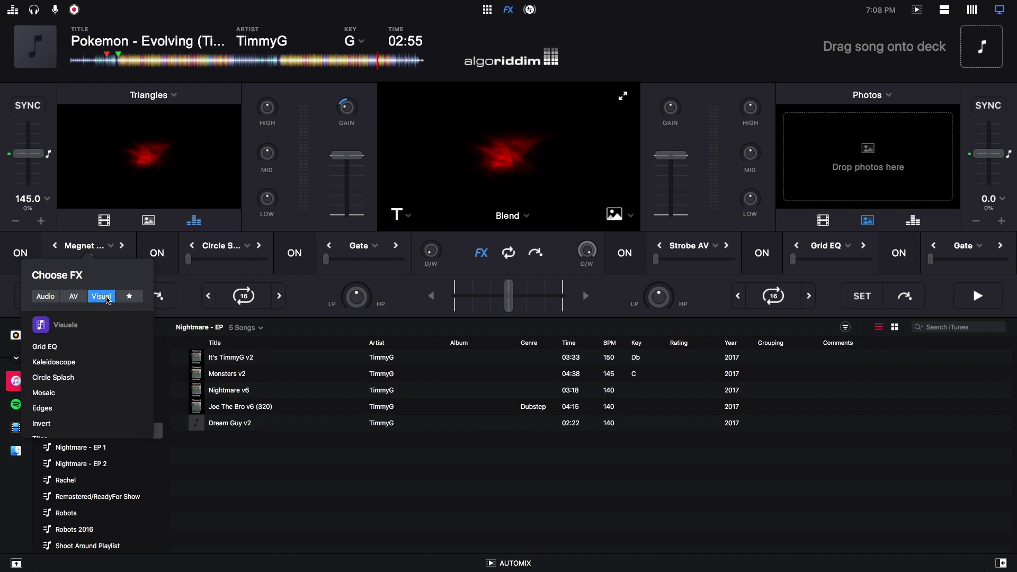
{"action": "scroll", "coordinate": [84, 349], "scroll_direction": "down", "scroll_amount": 5}
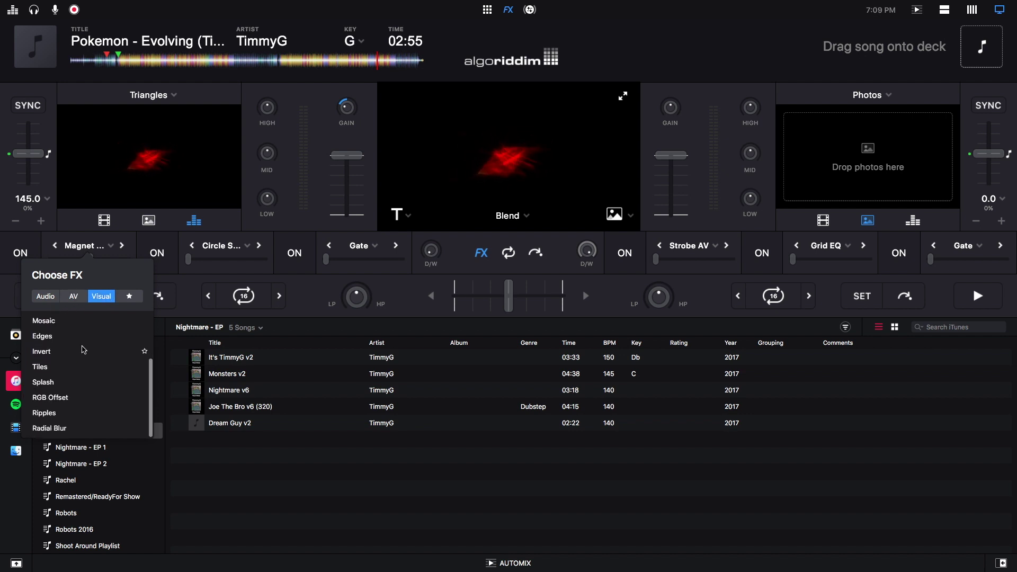
{"action": "scroll", "coordinate": [83, 350], "scroll_direction": "up", "scroll_amount": 5}
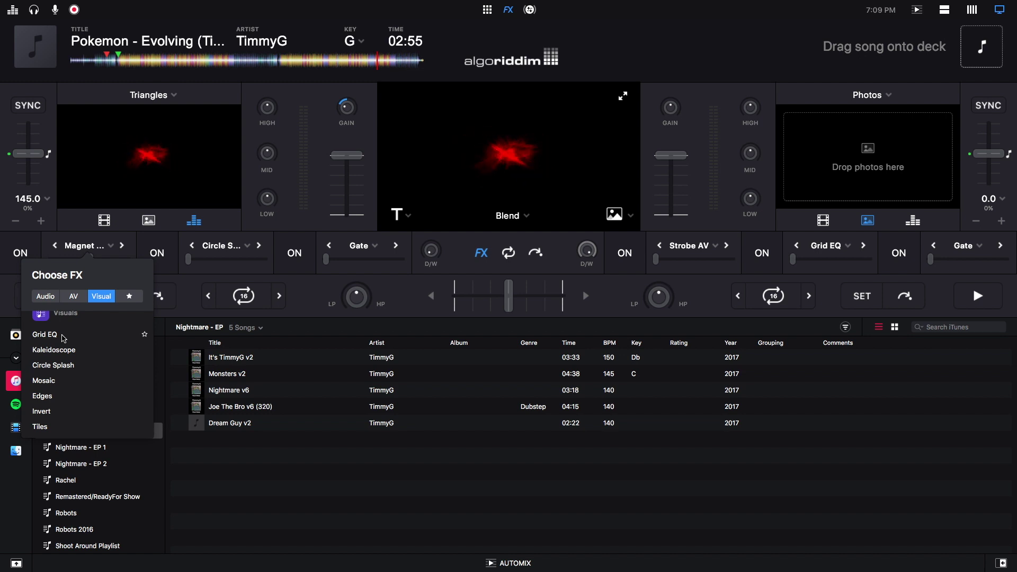
{"action": "left_click", "coordinate": [63, 337]}
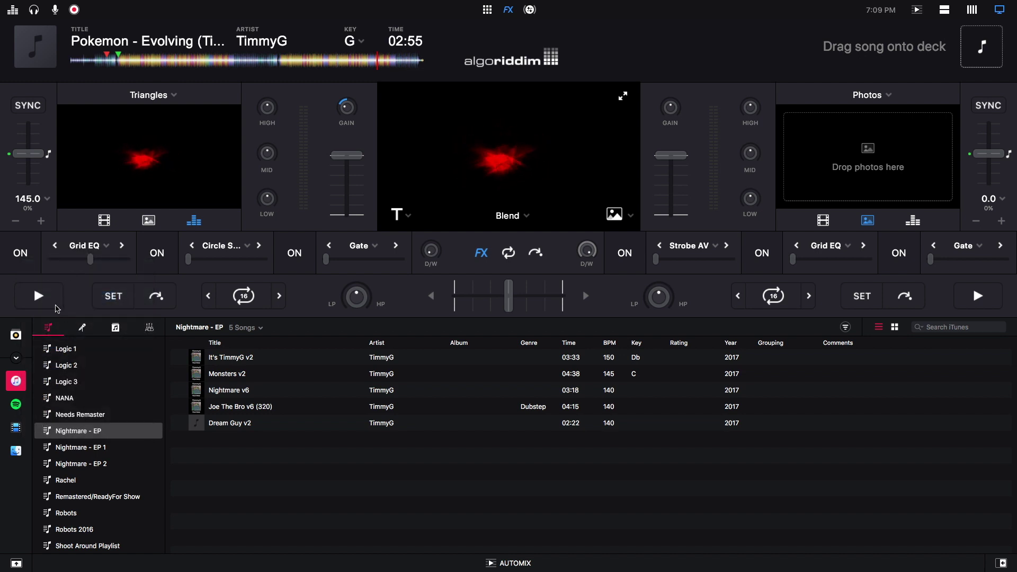
Turn on deck 1's first effect, start the track, and try Kaleidoscope with adjusted intensity.
{"action": "left_click", "coordinate": [27, 259]}
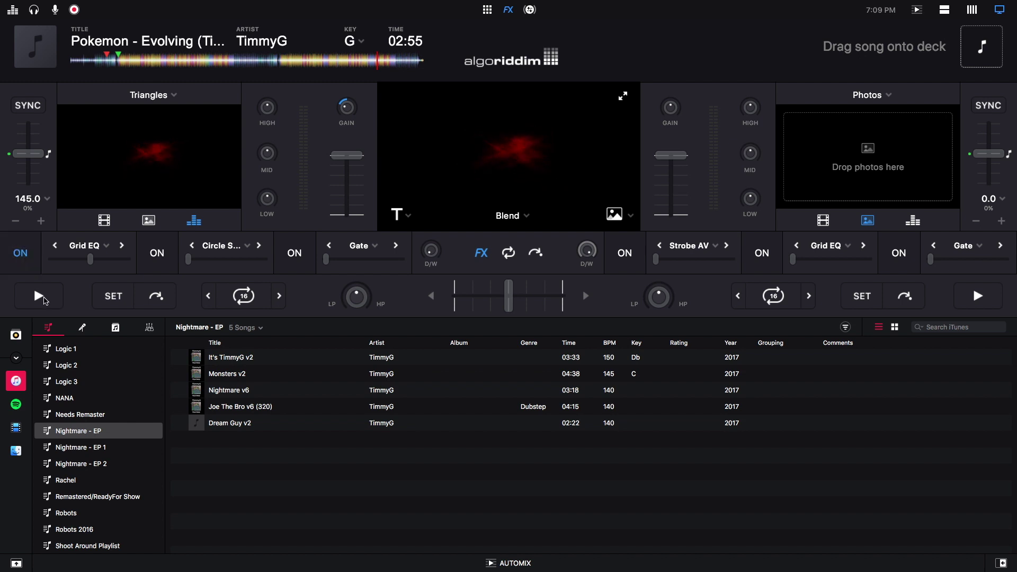
{"action": "left_click", "coordinate": [40, 301]}
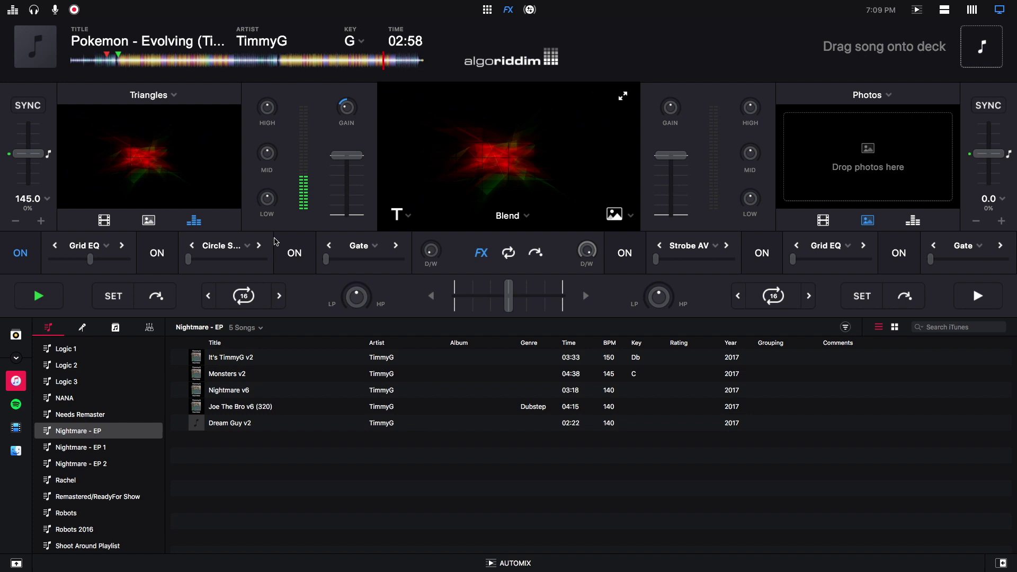
{"action": "left_click", "coordinate": [125, 249]}
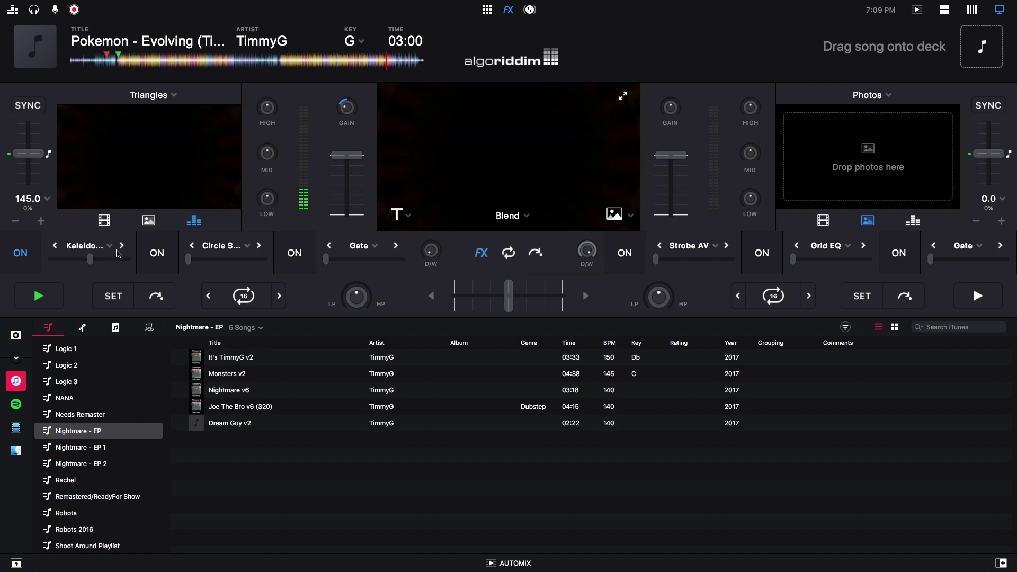
{"action": "left_click_drag", "start_coordinate": [91, 259], "coordinate": [71, 259]}
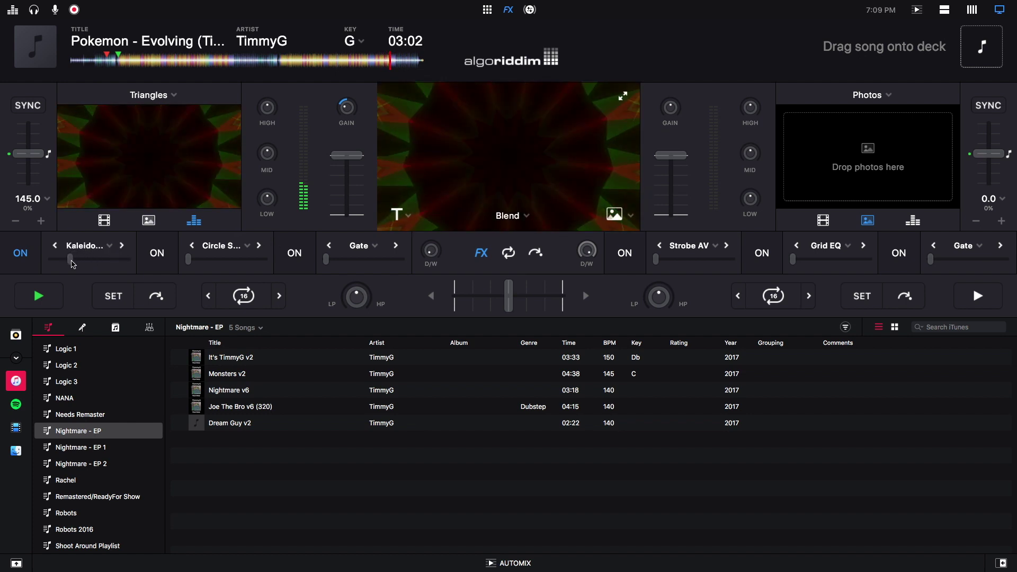
Step the effect through Circle Splash (amount raised), Mosaic and Edges to Tiles.
{"action": "left_click", "coordinate": [123, 246]}
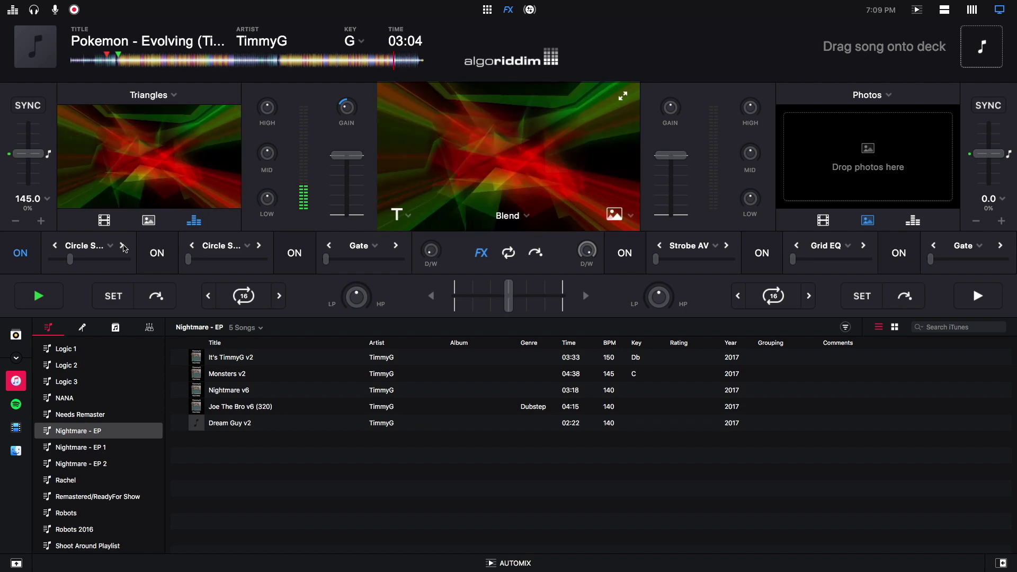
{"action": "left_click_drag", "start_coordinate": [70, 259], "coordinate": [92, 261]}
{"action": "left_click", "coordinate": [123, 246]}
{"action": "left_click", "coordinate": [122, 245]}
{"action": "left_click", "coordinate": [122, 245]}
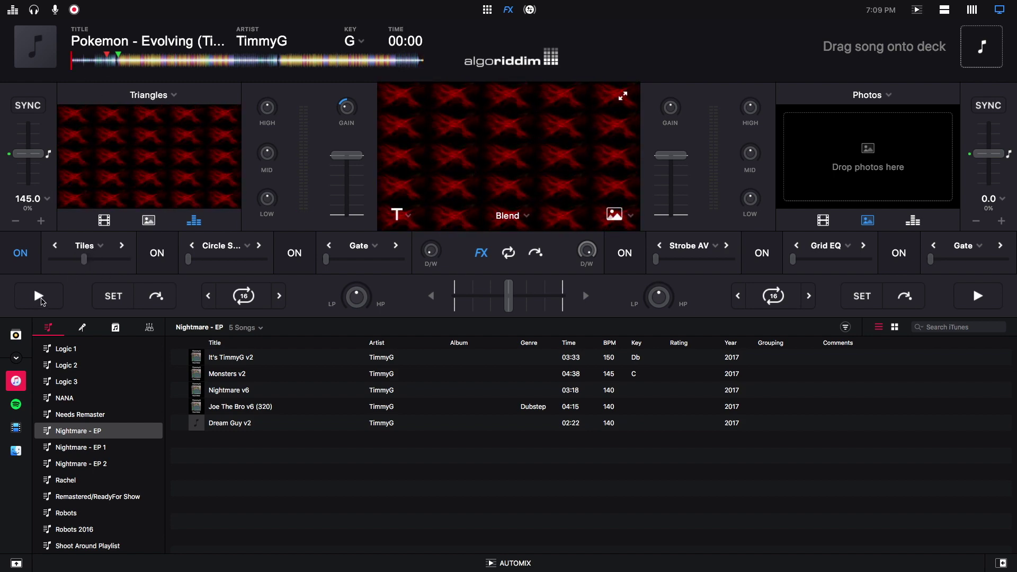
Play deck 1 with Splash raised, then RGB Offset pushed to maximum.
{"action": "left_click", "coordinate": [40, 298]}
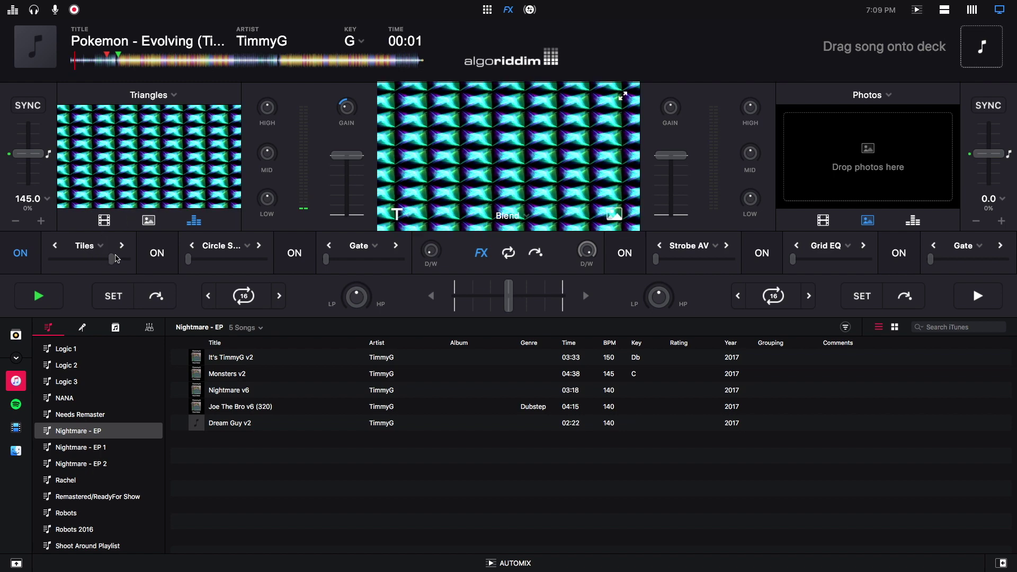
{"action": "left_click", "coordinate": [124, 247]}
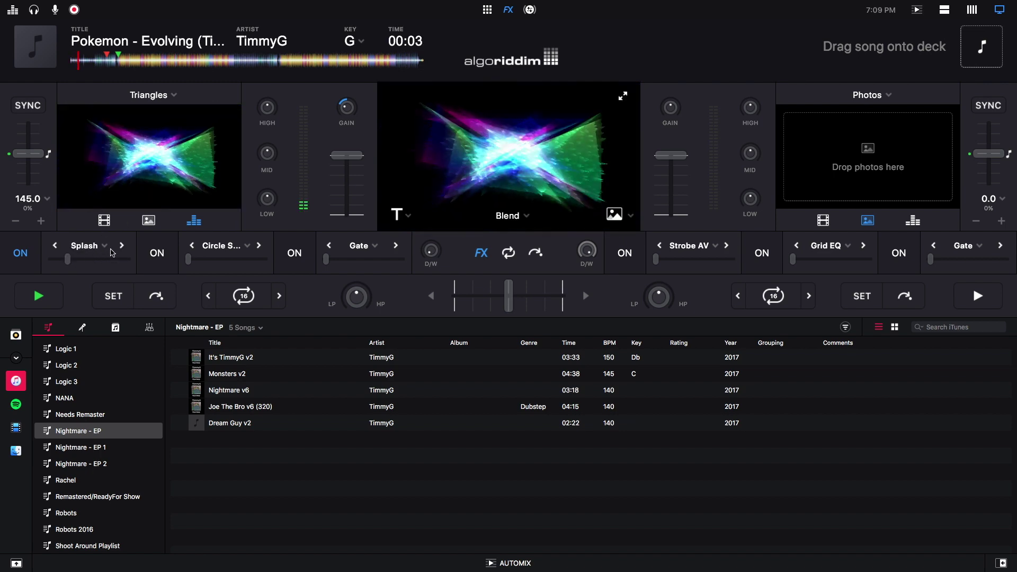
{"action": "left_click_drag", "start_coordinate": [67, 264], "coordinate": [121, 267]}
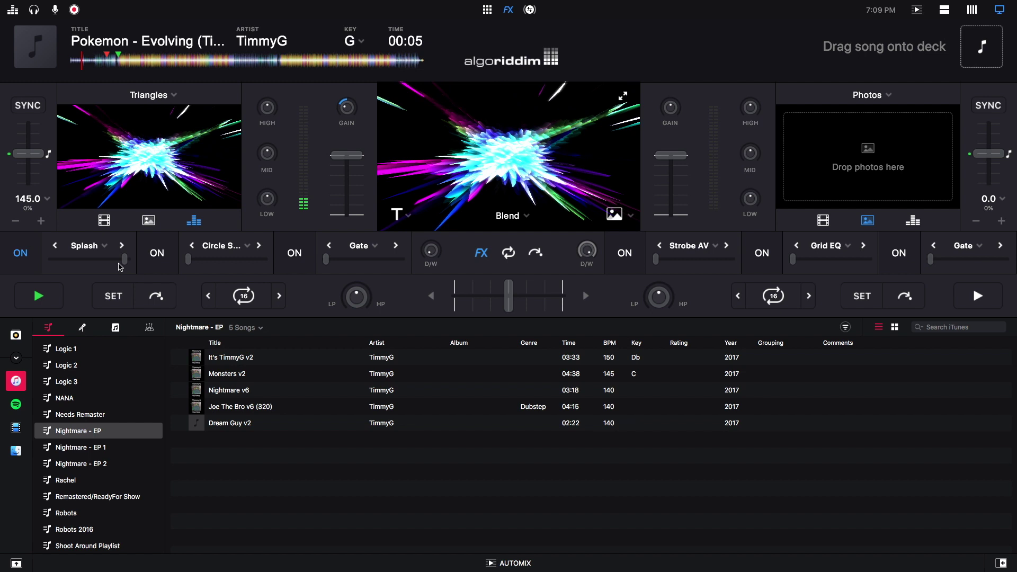
{"action": "left_click", "coordinate": [122, 247]}
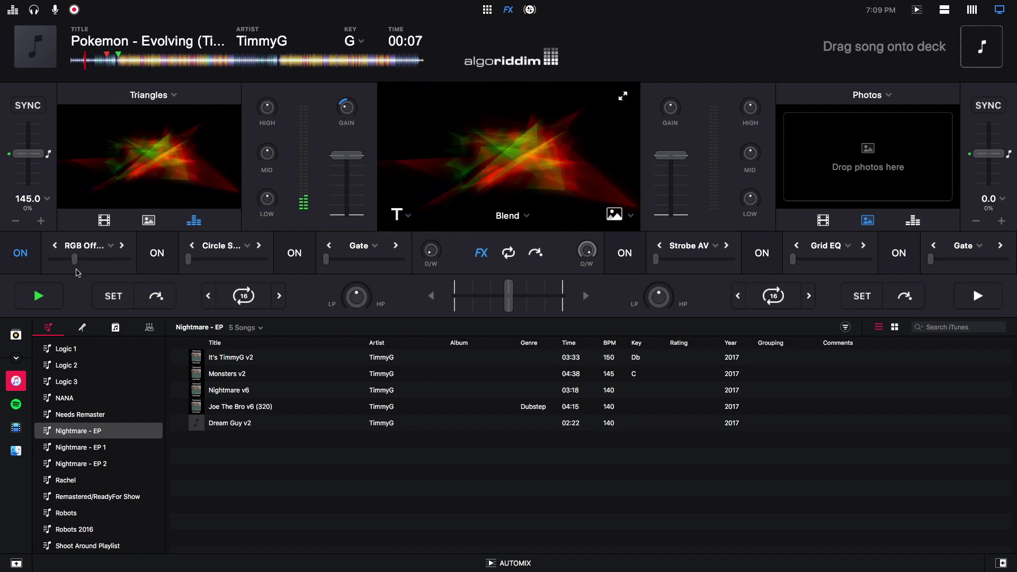
{"action": "left_click_drag", "start_coordinate": [76, 265], "coordinate": [156, 267]}
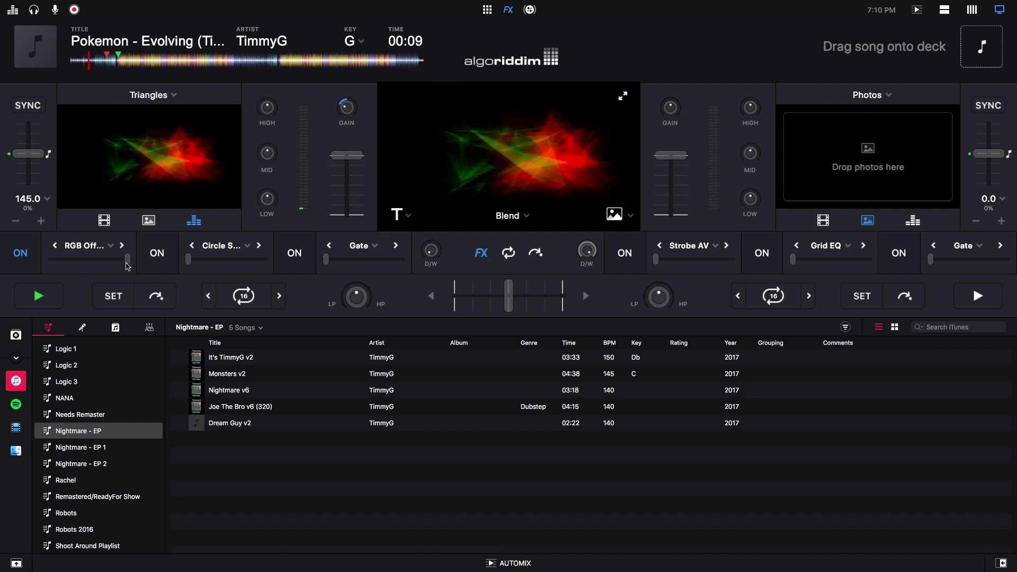
Step through Ripples and Radial Blur at maximum to Grid EQ, pause, and open the effect chooser.
{"action": "left_click", "coordinate": [122, 247]}
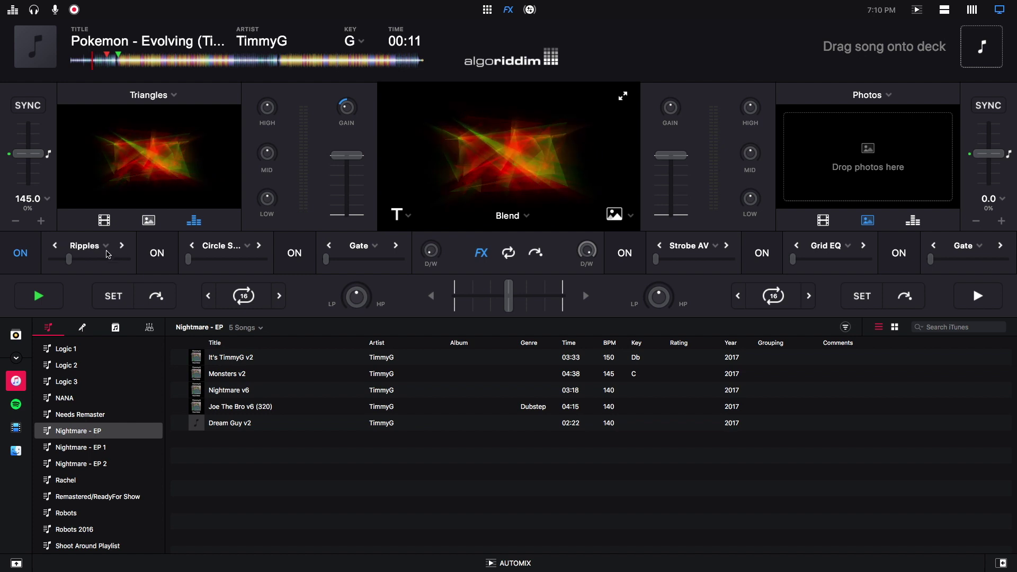
{"action": "left_click_drag", "start_coordinate": [121, 264], "coordinate": [130, 263]}
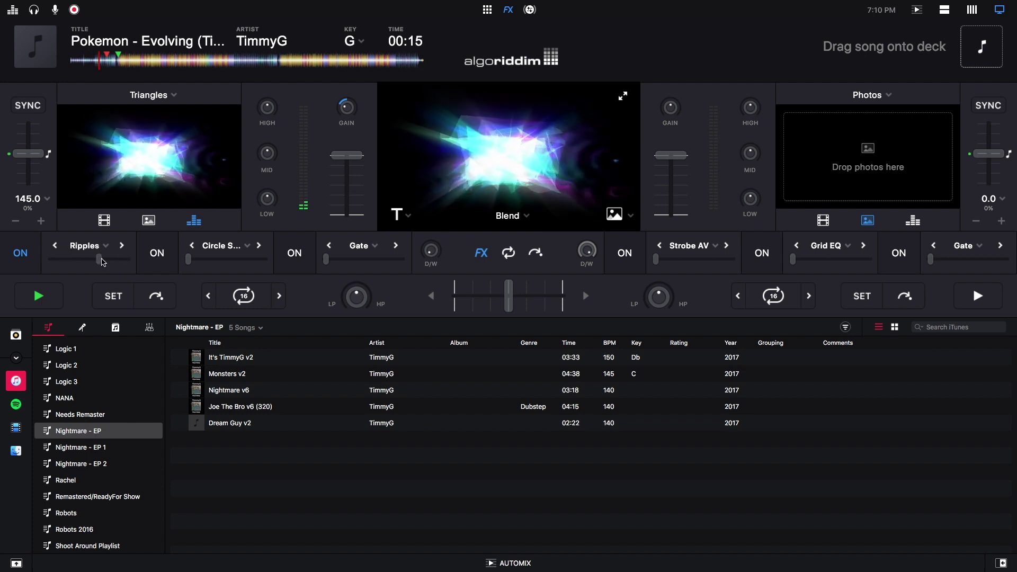
{"action": "left_click", "coordinate": [121, 246]}
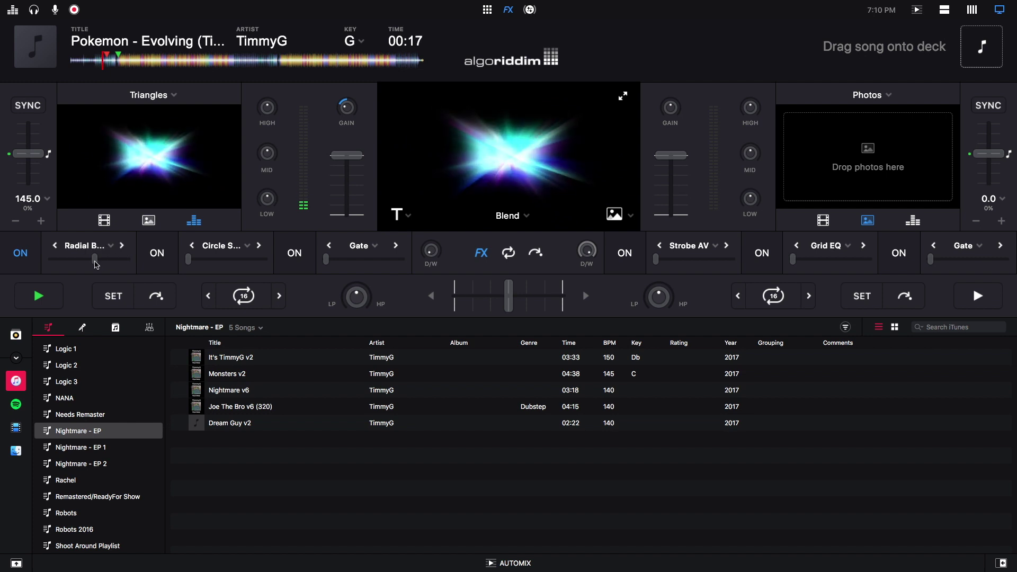
{"action": "left_click_drag", "start_coordinate": [96, 264], "coordinate": [117, 265]}
{"action": "left_click", "coordinate": [122, 246]}
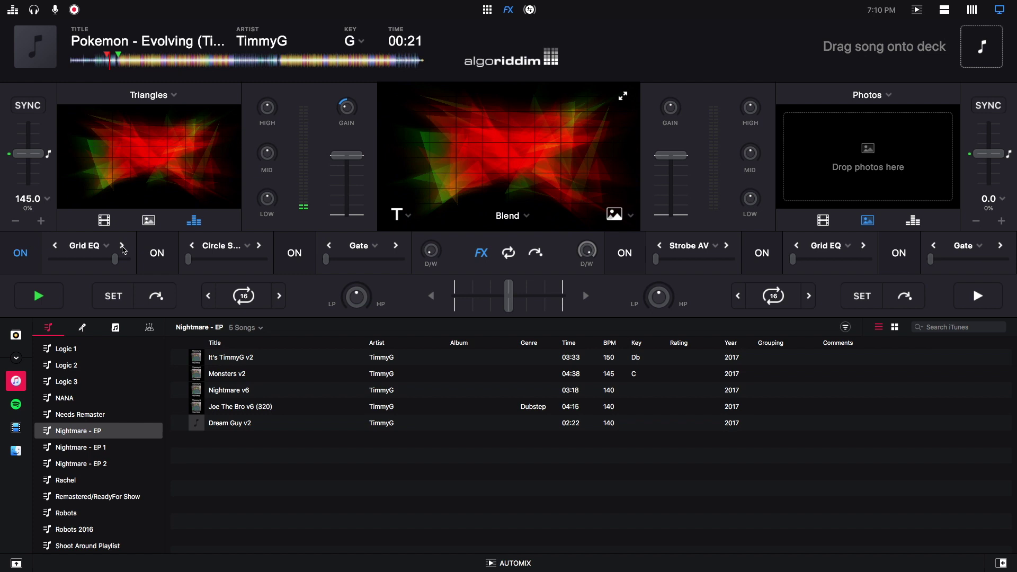
{"action": "left_click", "coordinate": [40, 292]}
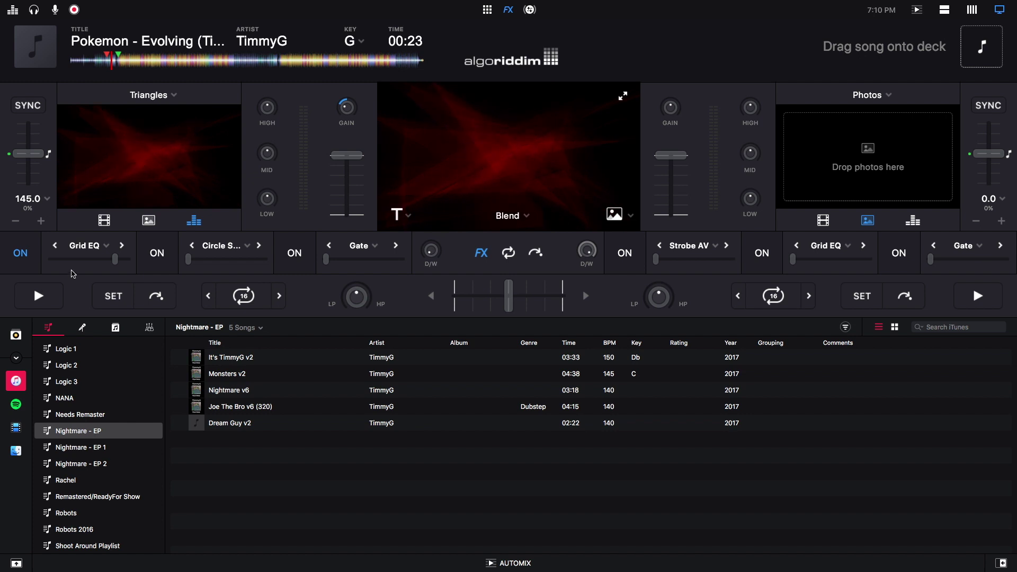
{"action": "left_click", "coordinate": [105, 248]}
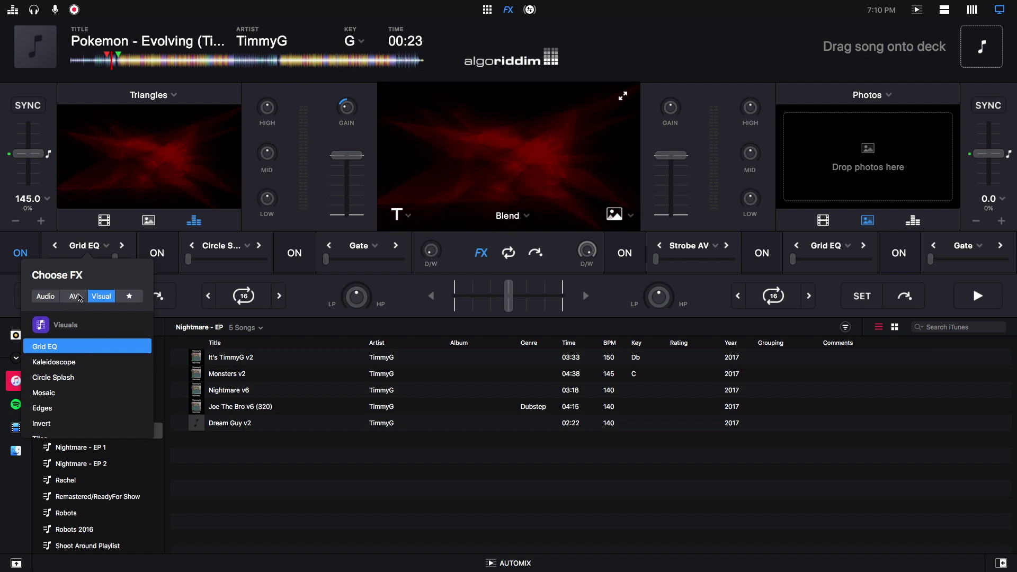
Glance at the AV effects, close the chooser, and raise Grid EQ's amount to full.
{"action": "left_click", "coordinate": [79, 298]}
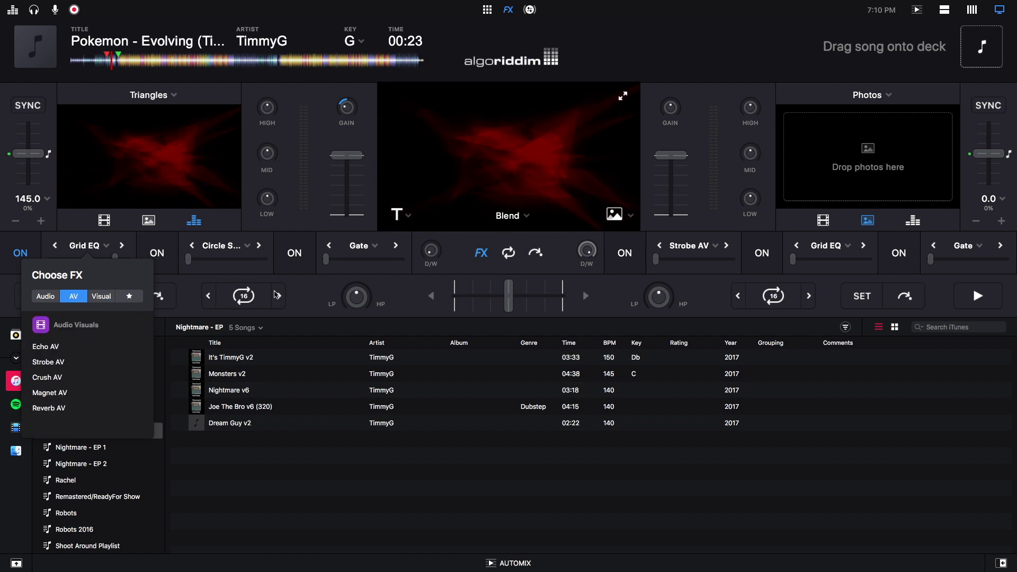
{"action": "left_click", "coordinate": [432, 255]}
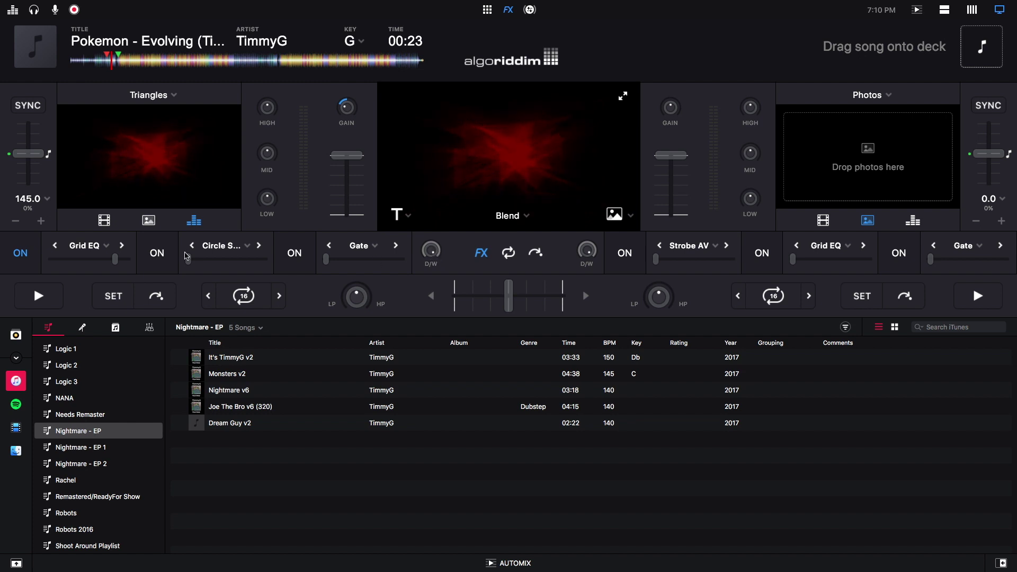
{"action": "left_click_drag", "start_coordinate": [105, 256], "coordinate": [117, 258]}
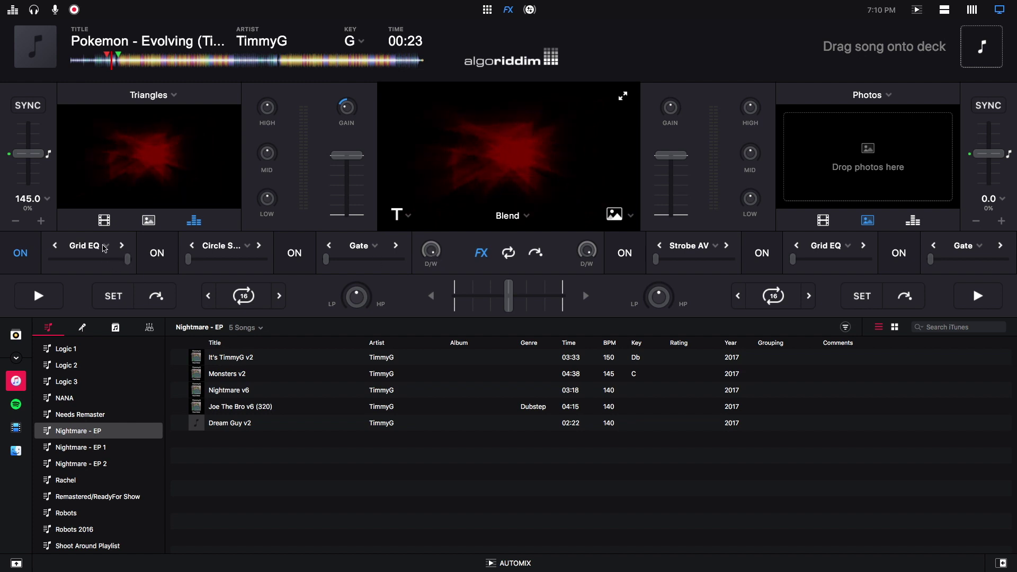
Replace Grid EQ with the Echo AV effect at zero amount and start deck 1 playing.
{"action": "left_click", "coordinate": [105, 250]}
{"action": "left_click", "coordinate": [75, 296]}
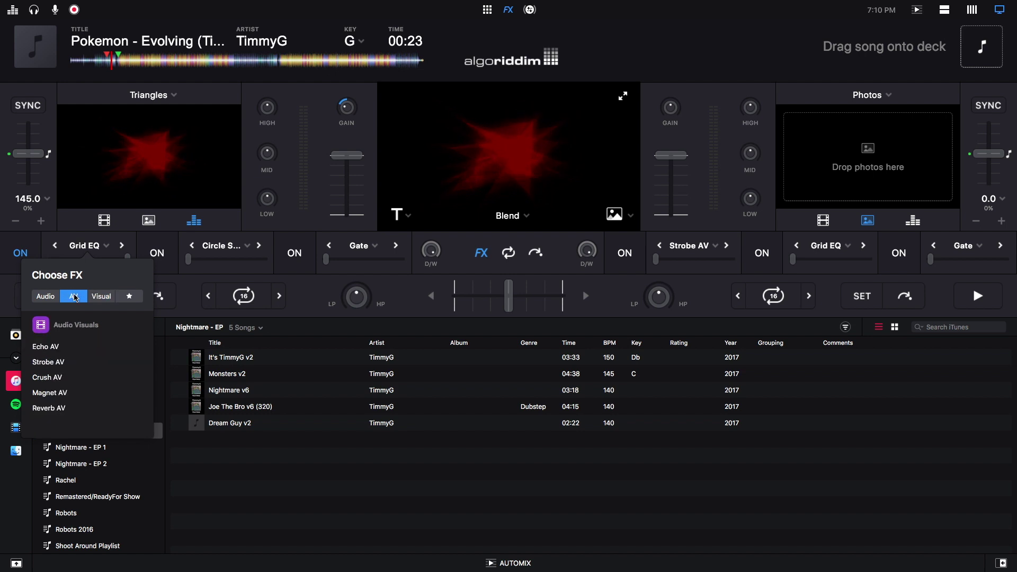
{"action": "left_click", "coordinate": [55, 347]}
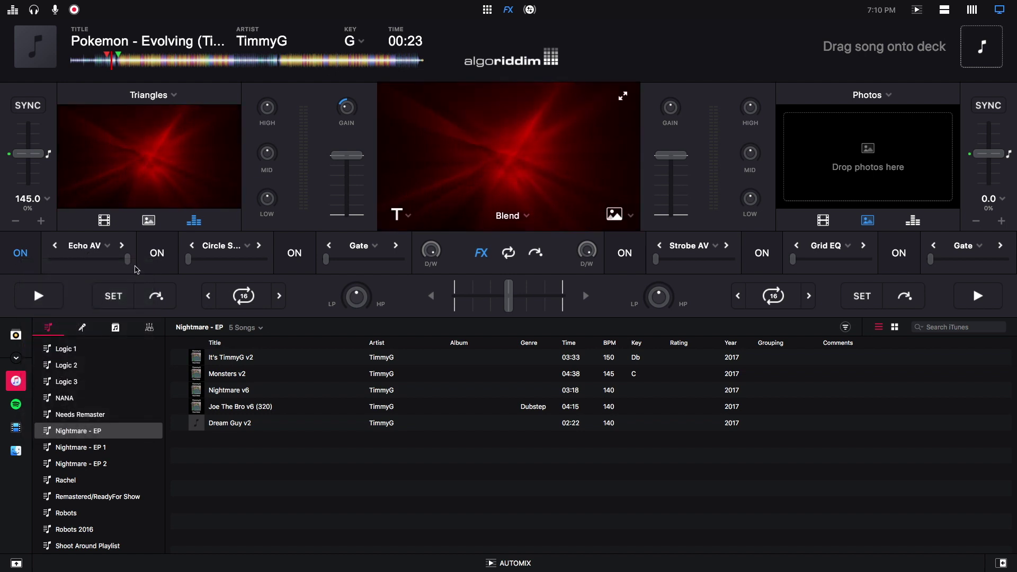
{"action": "left_click_drag", "start_coordinate": [104, 260], "coordinate": [51, 259]}
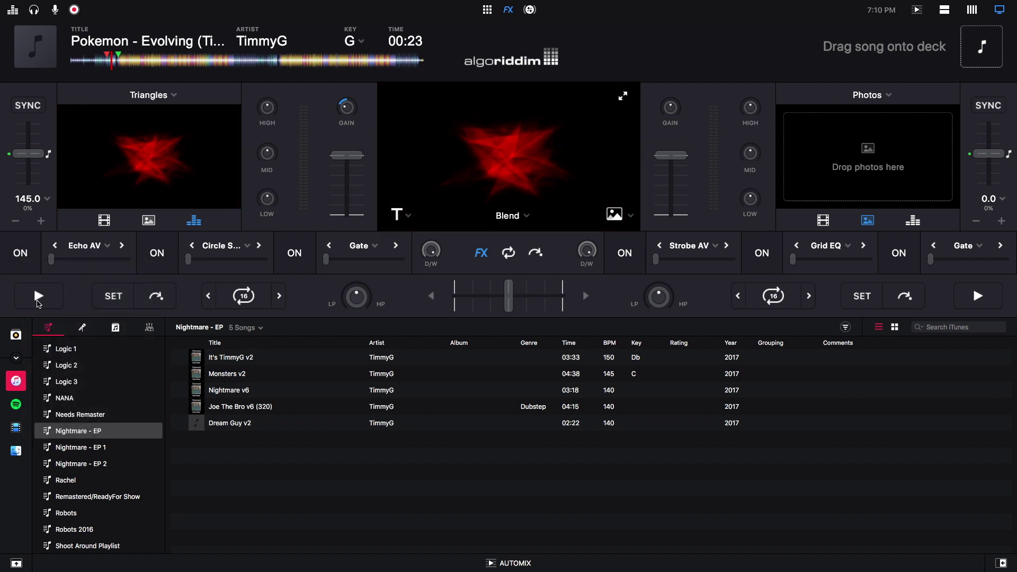
{"action": "left_click", "coordinate": [38, 300]}
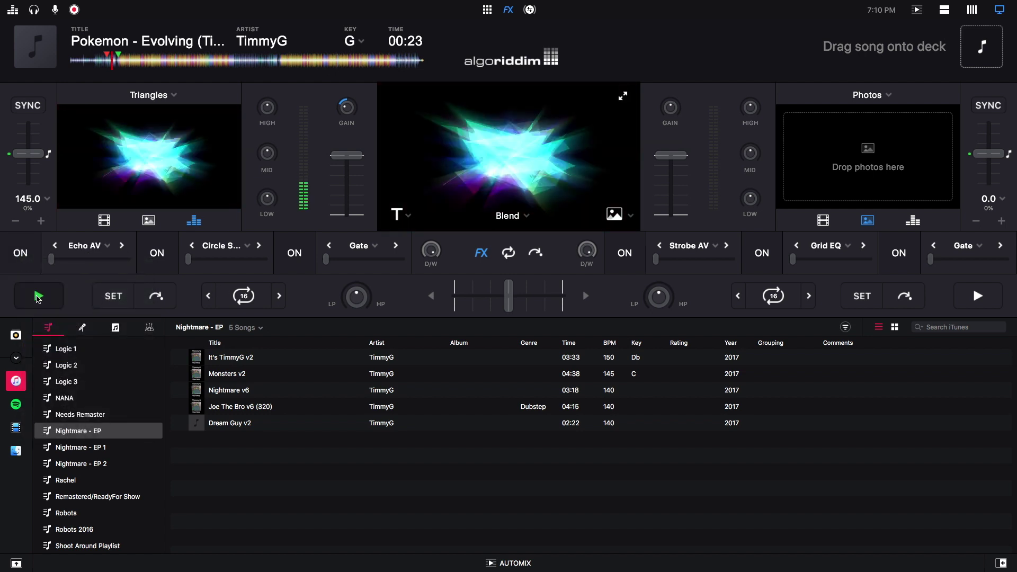
Switch Echo AV on, raise its amount, pause and resume, then lower it to a small amount.
{"action": "left_click", "coordinate": [20, 254]}
{"action": "left_click_drag", "start_coordinate": [51, 260], "coordinate": [73, 260]}
{"action": "left_click", "coordinate": [37, 296]}
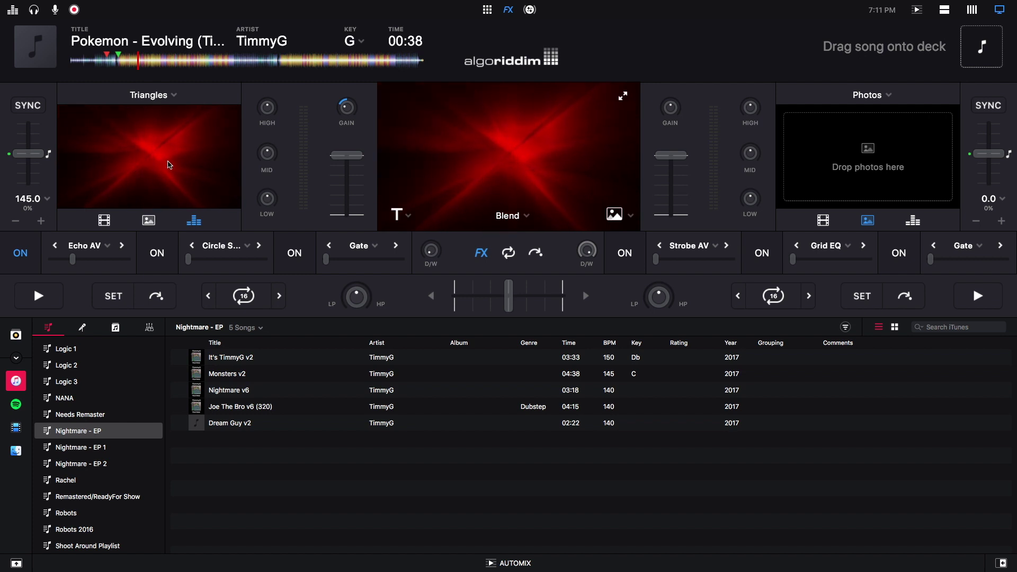
{"action": "left_click", "coordinate": [38, 296]}
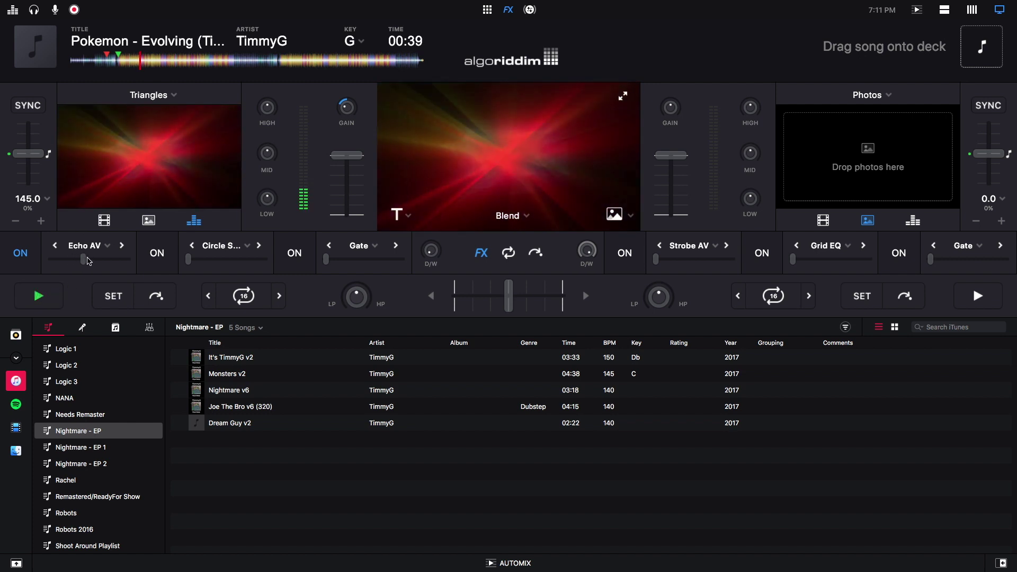
{"action": "left_click_drag", "start_coordinate": [89, 260], "coordinate": [57, 261]}
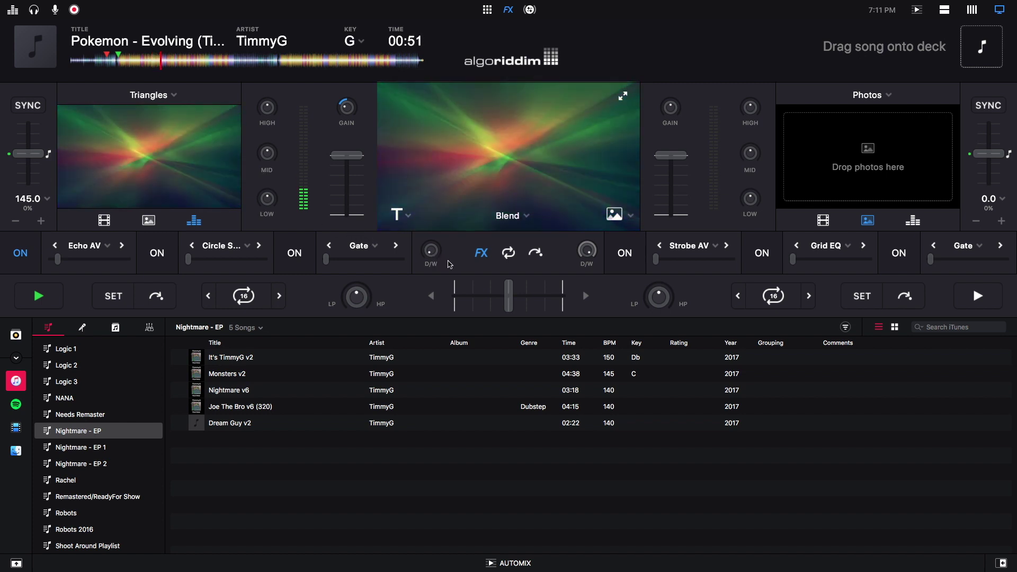
Cycle deck 1's effect through Strobe AV, Crush AV and Magnet AV to Echo AV, then pause.
{"action": "left_click", "coordinate": [123, 246]}
{"action": "mouse_move", "coordinate": [57, 260]}
{"action": "left_mouse_down"}
{"action": "mouse_move", "coordinate": [130, 264]}
{"action": "mouse_move", "coordinate": [51, 264]}
{"action": "mouse_move", "coordinate": [132, 265]}
{"action": "mouse_move", "coordinate": [53, 265]}
{"action": "left_mouse_up"}
{"action": "left_click", "coordinate": [54, 245]}
{"action": "left_click", "coordinate": [122, 246]}
{"action": "left_click", "coordinate": [122, 247]}
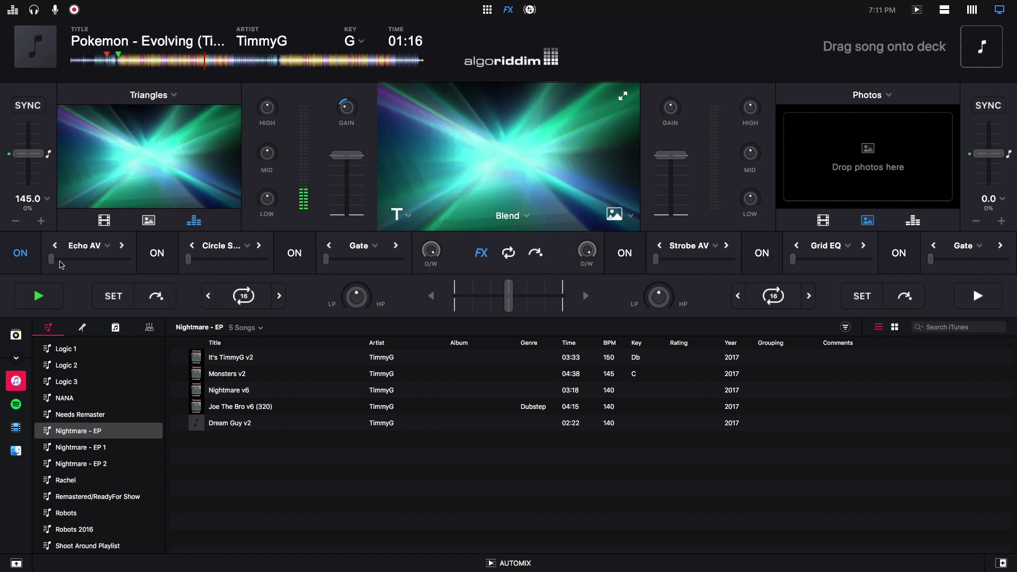
{"action": "left_click", "coordinate": [38, 297]}
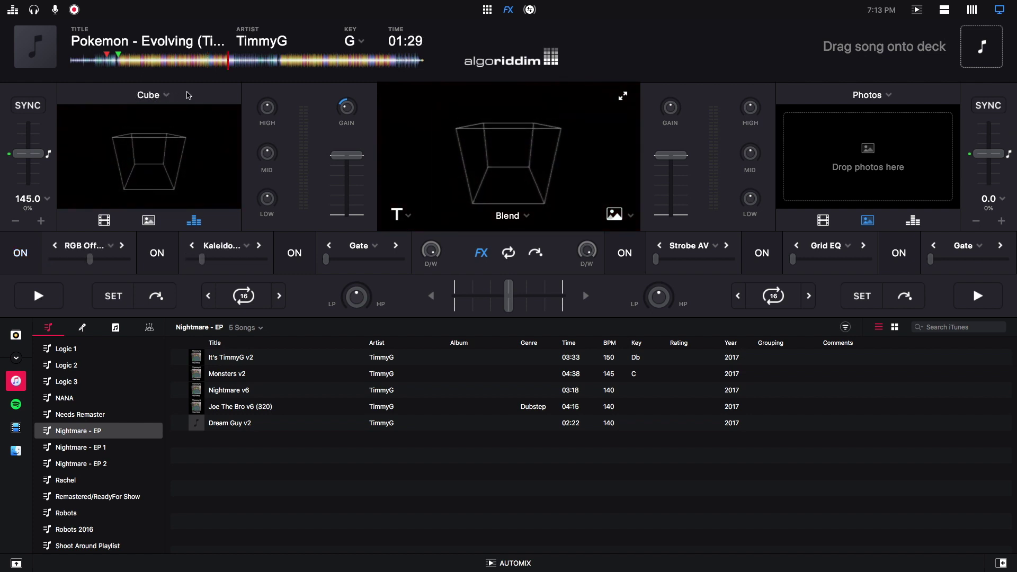
Set deck 1's visualizer to Levels and start the track playing.
{"action": "left_click", "coordinate": [164, 96]}
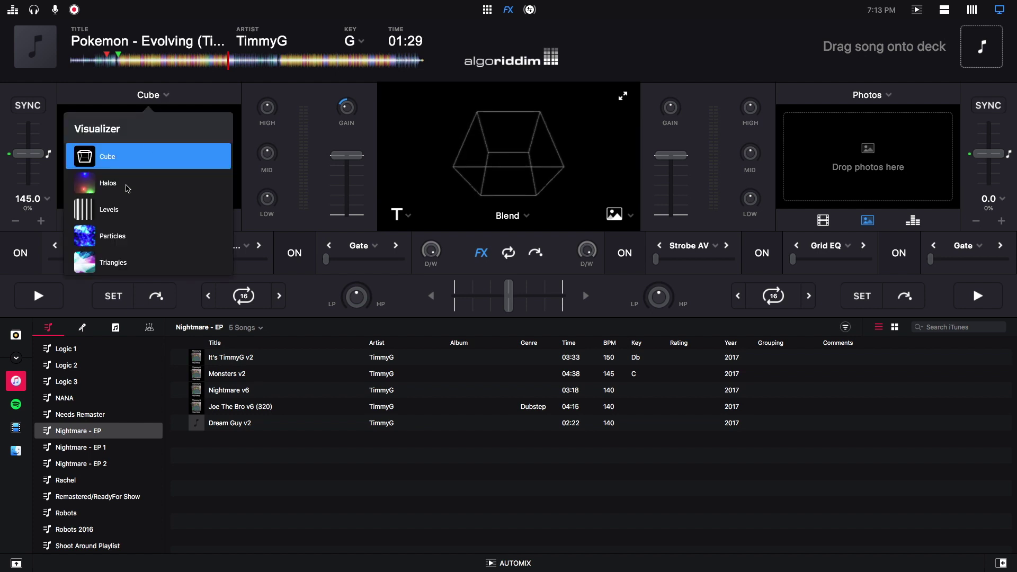
{"action": "left_click", "coordinate": [116, 211]}
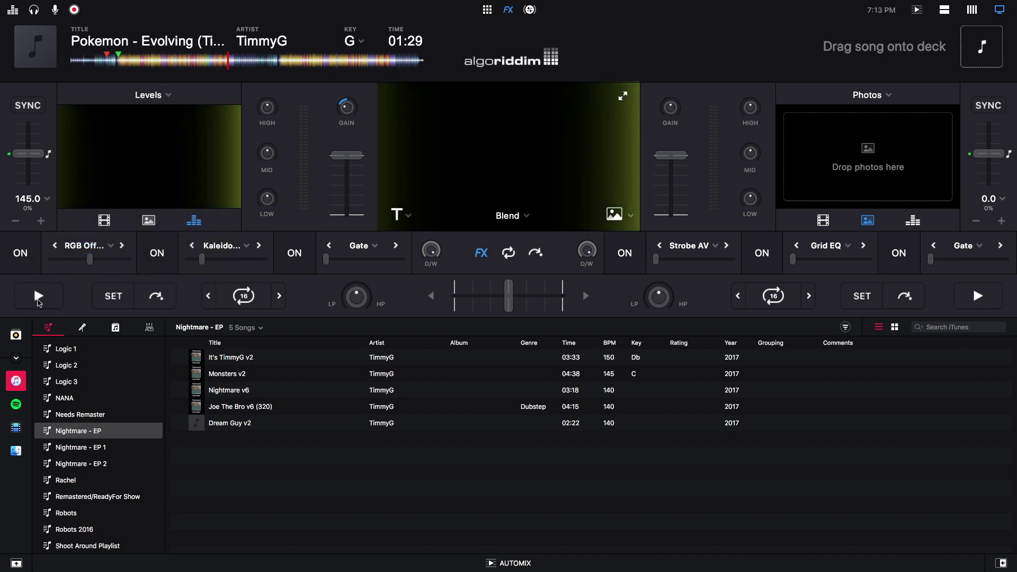
{"action": "left_click", "coordinate": [38, 296]}
Load Kaleidoscope into the first effect slot, switch it on and raise its amount.
{"action": "left_click", "coordinate": [122, 245]}
{"action": "left_click", "coordinate": [107, 246]}
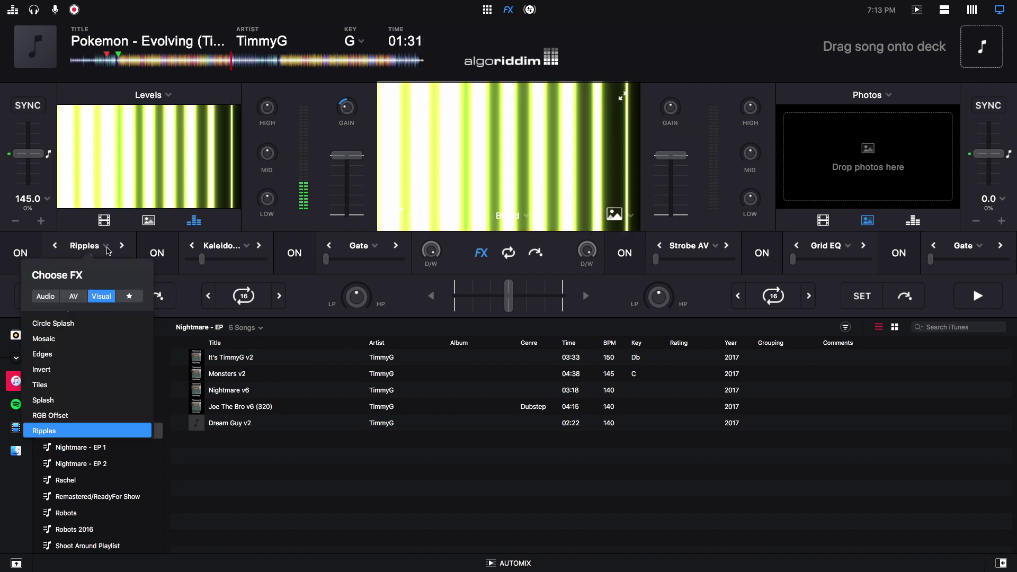
{"action": "scroll", "coordinate": [74, 361], "scroll_direction": "up", "scroll_amount": 3}
{"action": "left_click", "coordinate": [68, 353]}
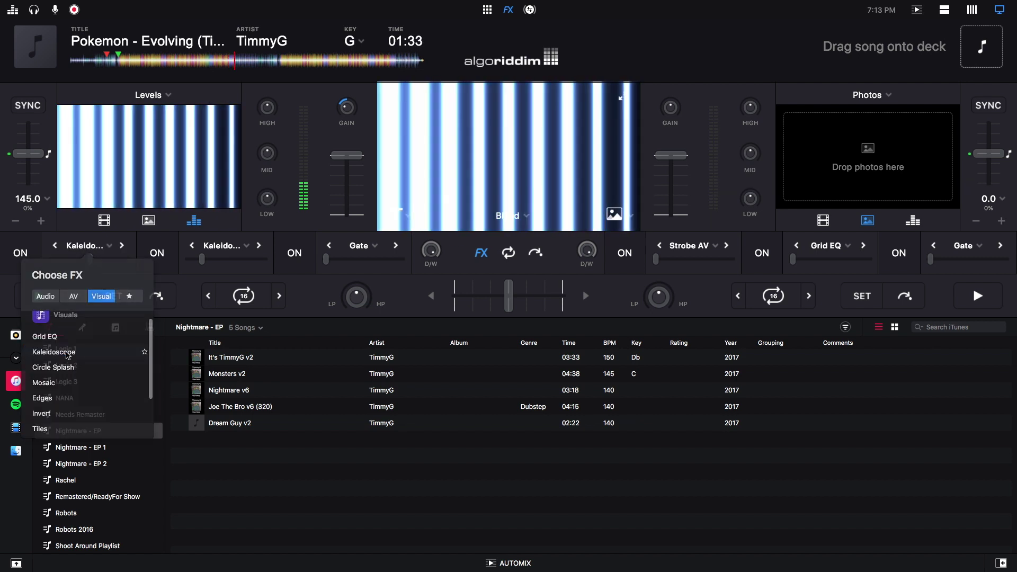
{"action": "left_click", "coordinate": [29, 257]}
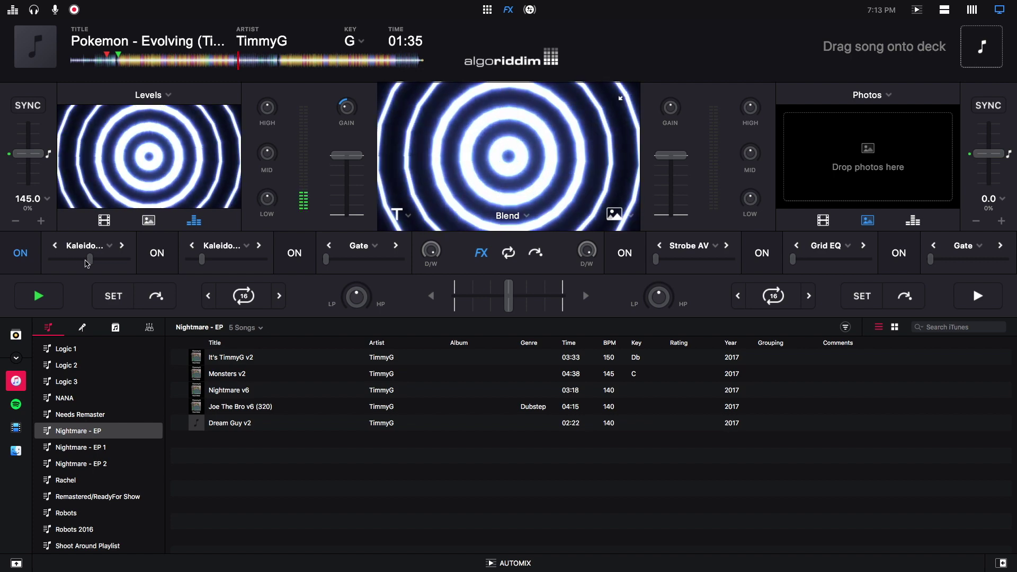
{"action": "left_click_drag", "start_coordinate": [86, 263], "coordinate": [148, 262]}
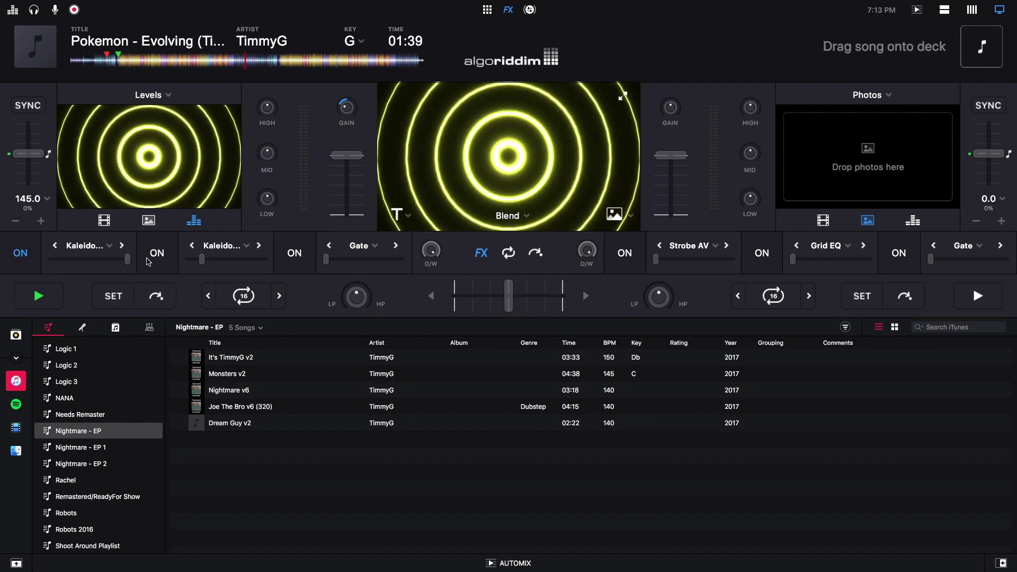
Add RGB Offset in the second slot, switch it on, raise its amount, and stop deck 1 at 01:51.
{"action": "left_click", "coordinate": [249, 248]}
{"action": "scroll", "coordinate": [205, 385], "scroll_direction": "down", "scroll_amount": 2}
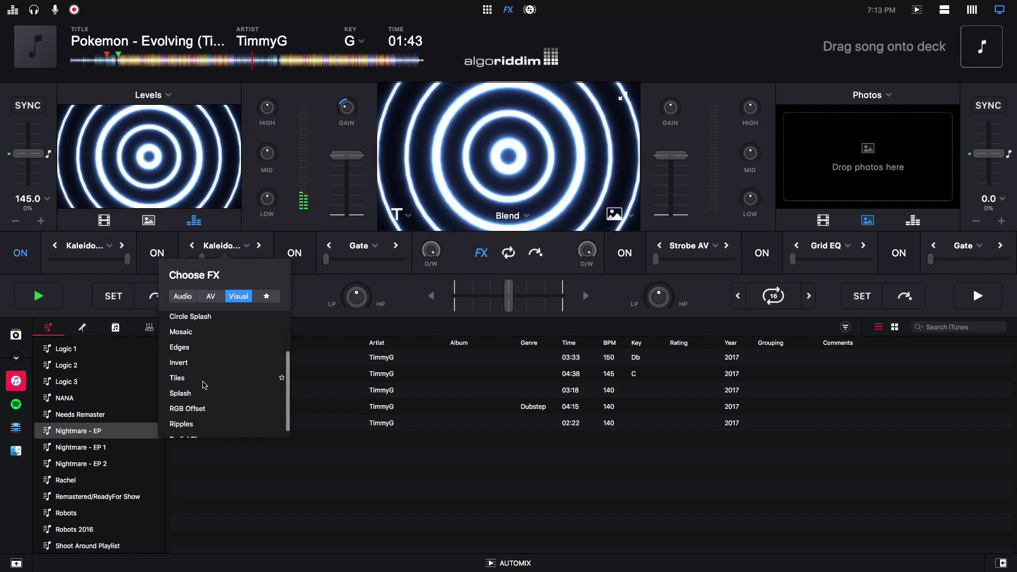
{"action": "left_click", "coordinate": [202, 399]}
{"action": "left_click", "coordinate": [162, 255]}
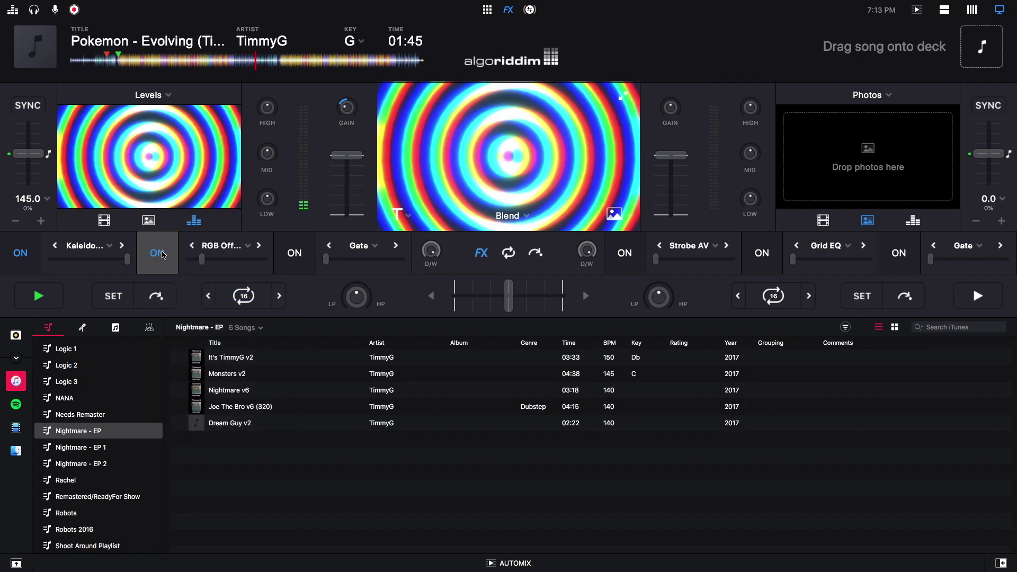
{"action": "left_click_drag", "start_coordinate": [202, 259], "coordinate": [232, 260]}
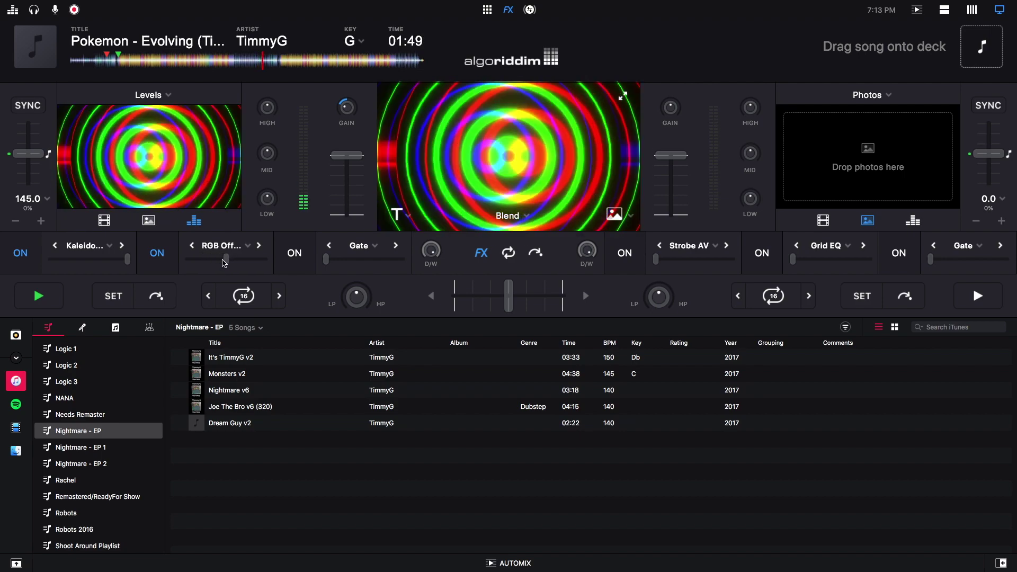
{"action": "left_click", "coordinate": [38, 296]}
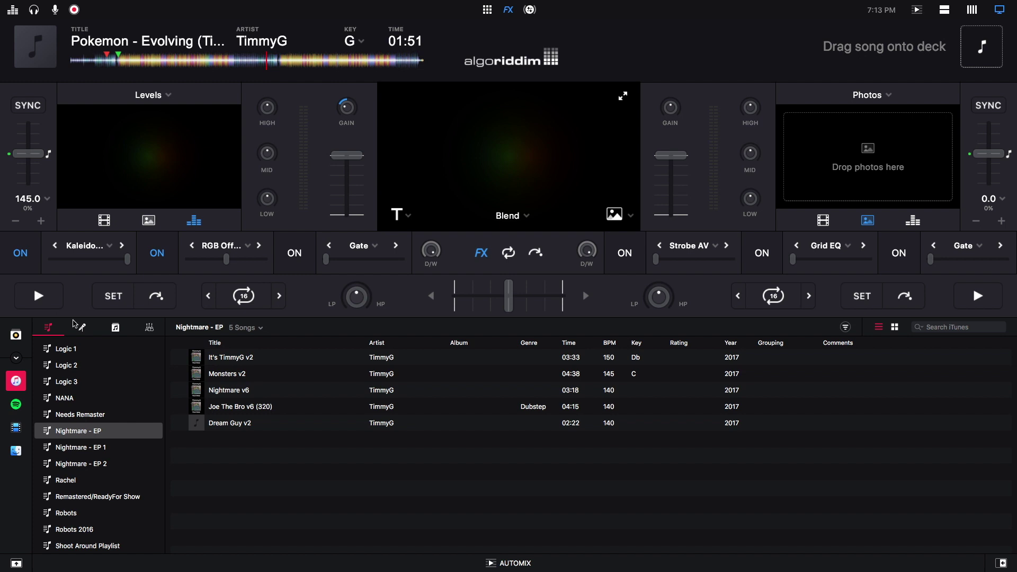
Load the Grid demo video from the Videos library onto deck 1 and start playing it.
{"action": "left_click", "coordinate": [19, 431]}
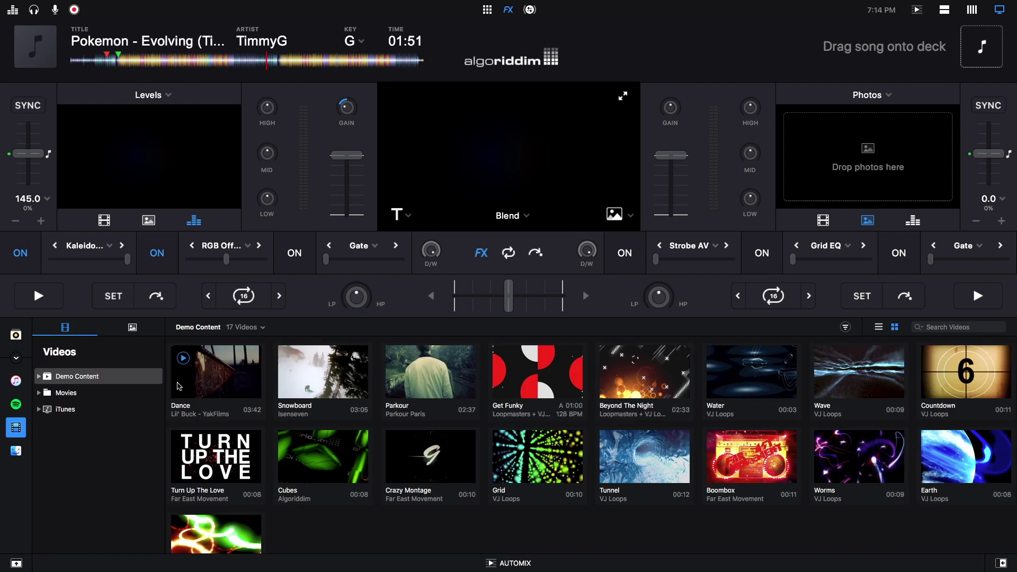
{"action": "scroll", "coordinate": [265, 429], "scroll_direction": "down", "scroll_amount": 1}
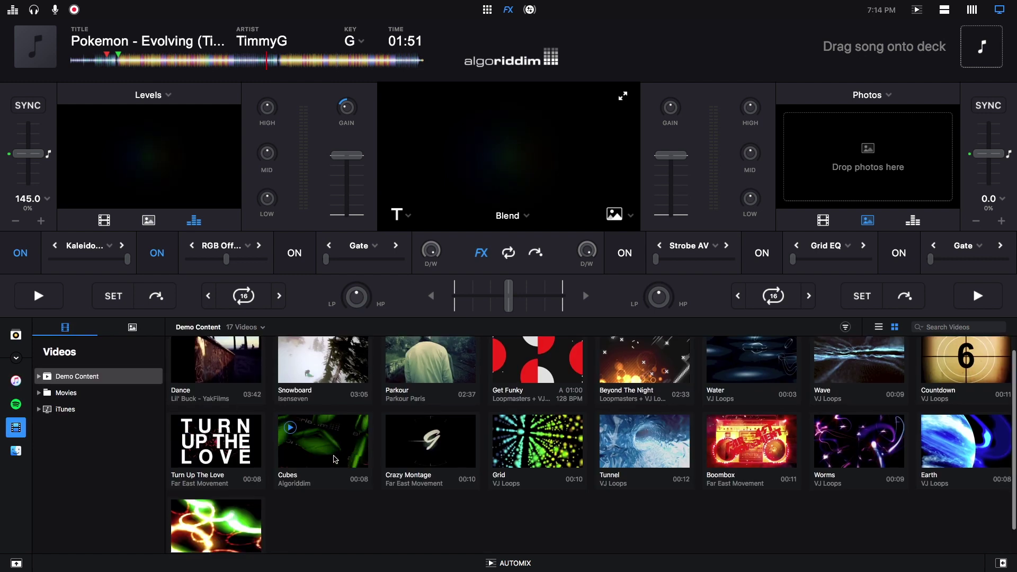
{"action": "left_click_drag", "start_coordinate": [545, 455], "coordinate": [158, 155]}
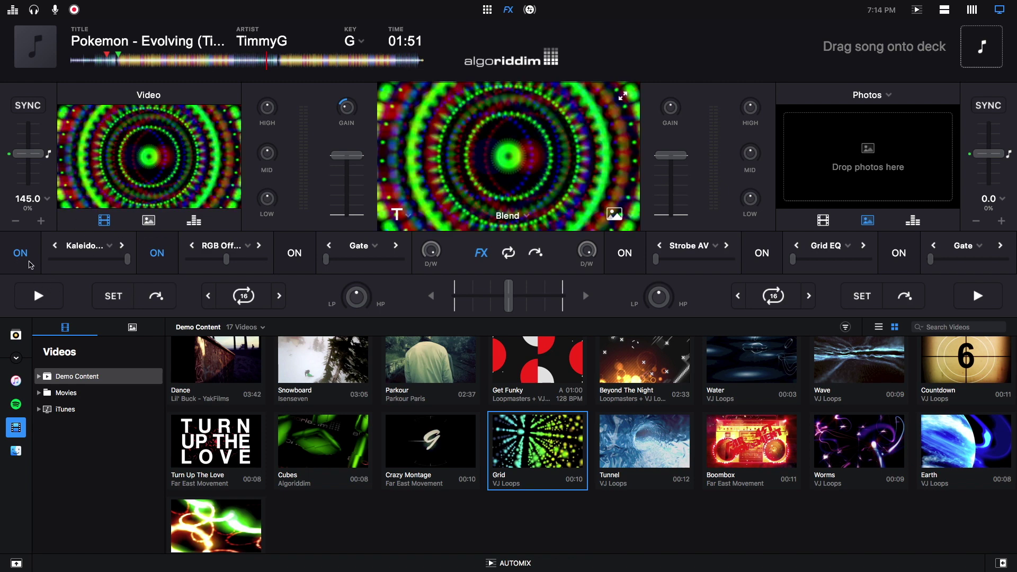
{"action": "left_click", "coordinate": [39, 297]}
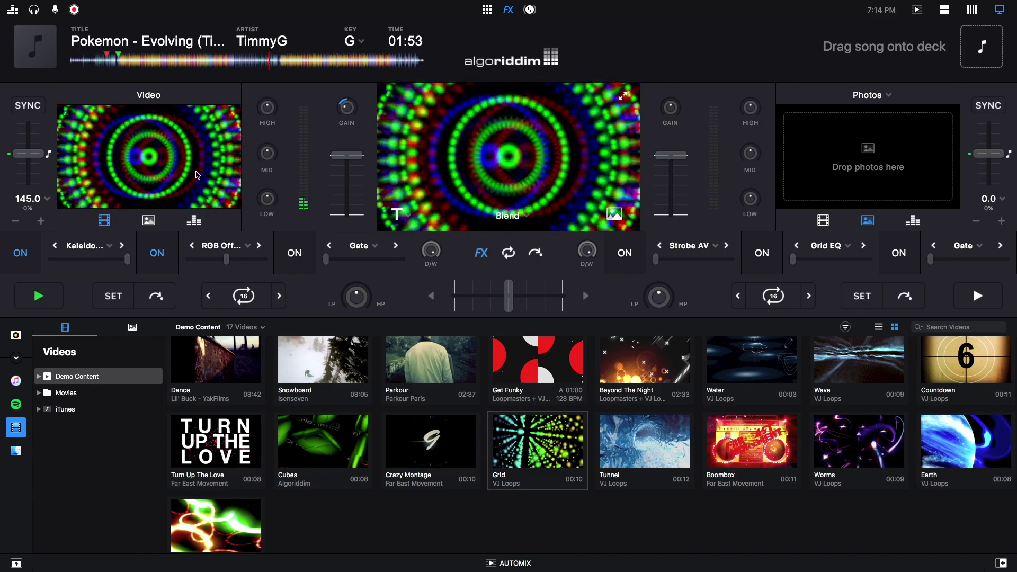
Toggle the Kaleidoscope and RGB Offset effects, then swap Kaleidoscope for a toned-down Invert.
{"action": "left_click", "coordinate": [19, 258]}
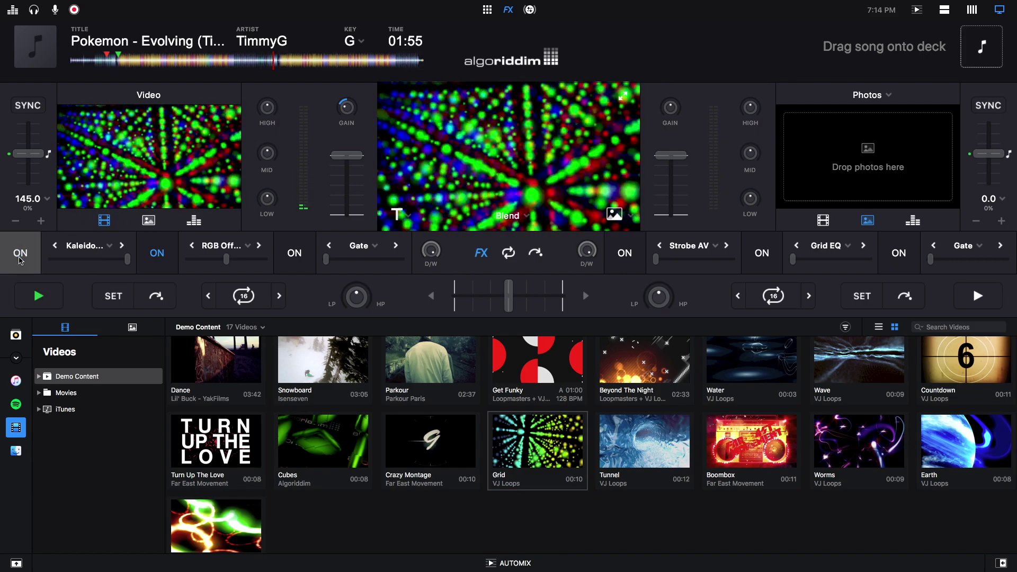
{"action": "left_click", "coordinate": [158, 254]}
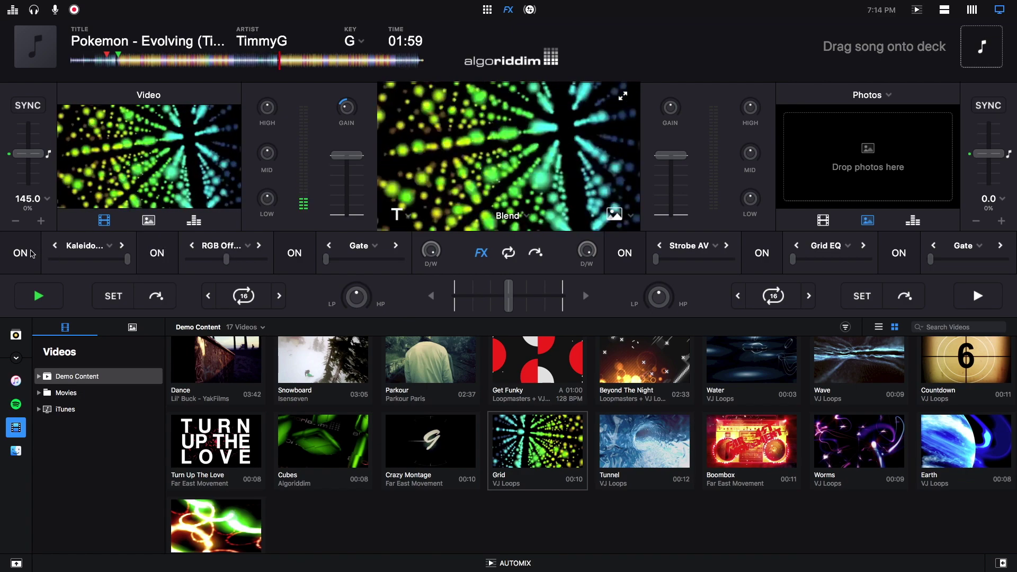
{"action": "left_click", "coordinate": [134, 260]}
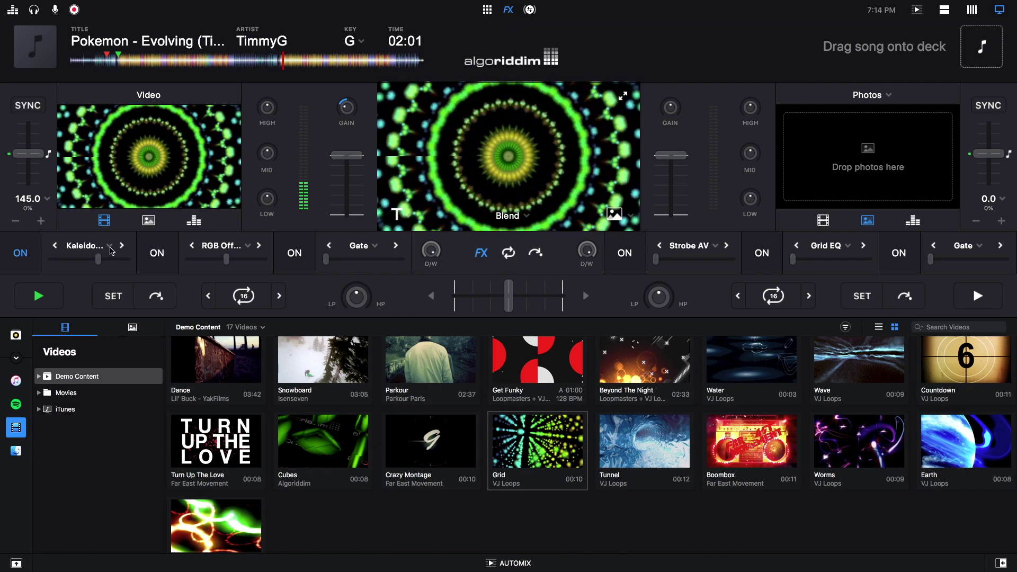
{"action": "left_click", "coordinate": [110, 248]}
{"action": "scroll", "coordinate": [67, 377], "scroll_direction": "down", "scroll_amount": 1}
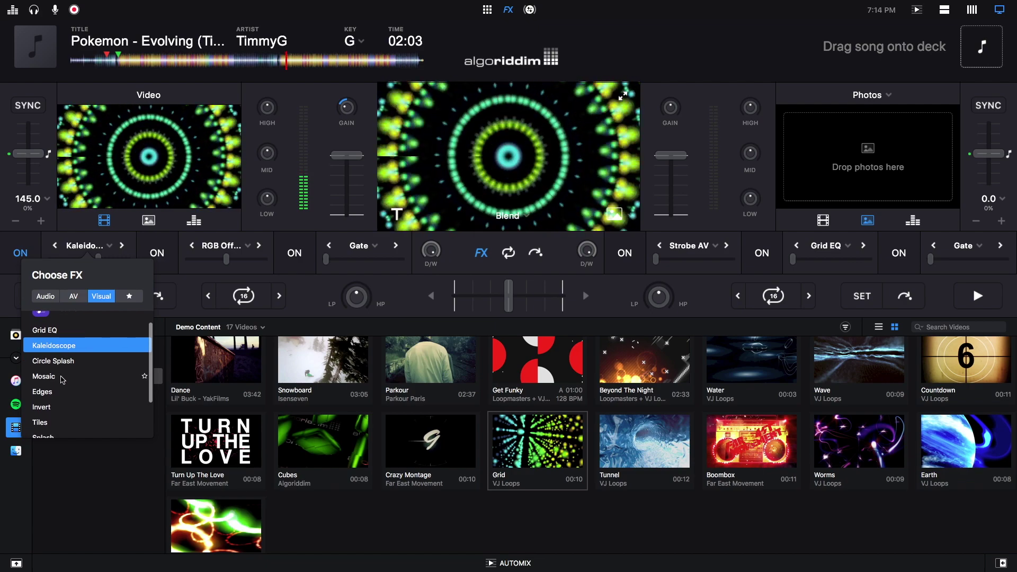
{"action": "left_click", "coordinate": [41, 407]}
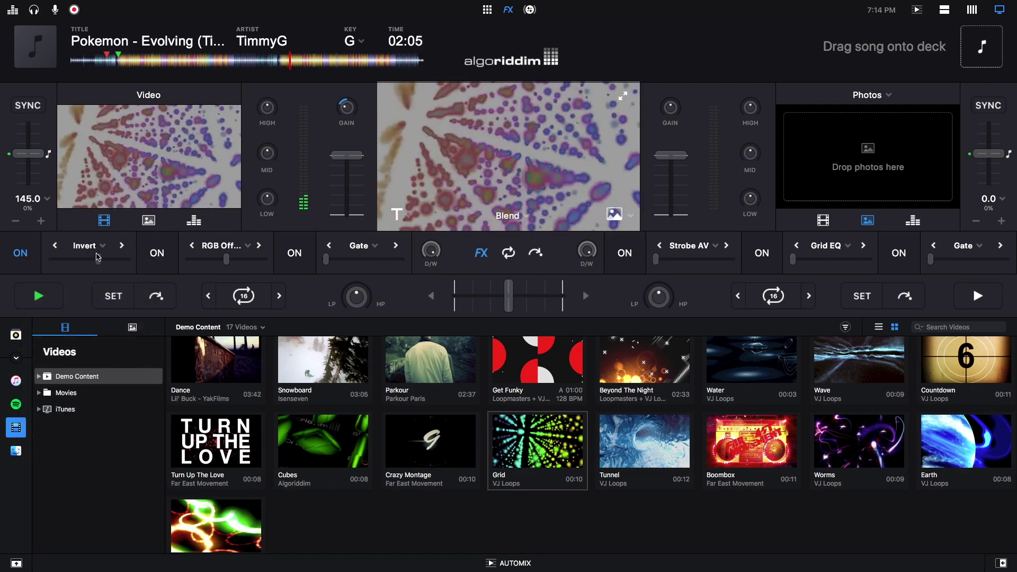
{"action": "left_click_drag", "start_coordinate": [129, 260], "coordinate": [91, 259]}
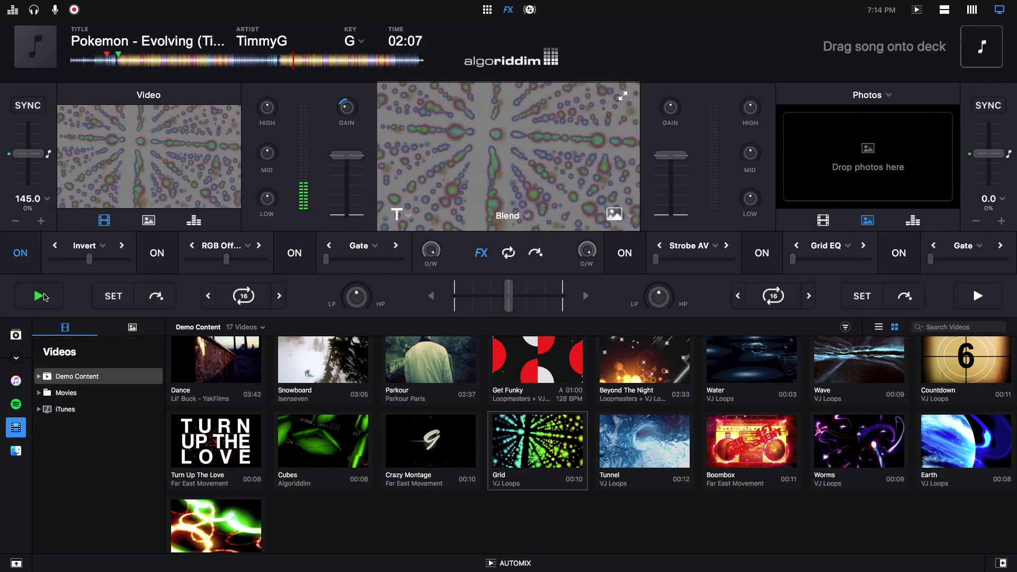
Pause deck 1 at 02:07, freezing the inverted Grid video.
{"action": "left_click", "coordinate": [51, 297]}
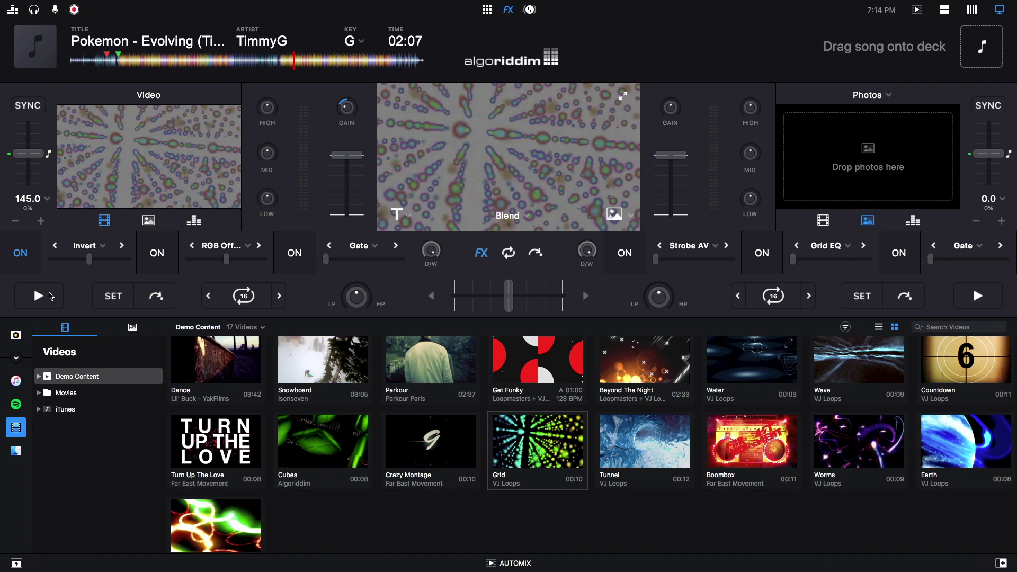